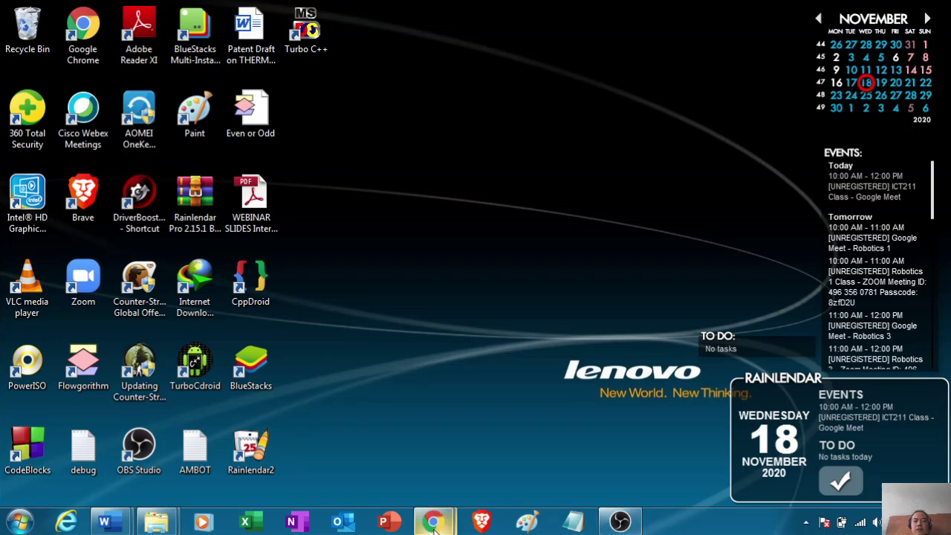
mouse_move(435, 526)
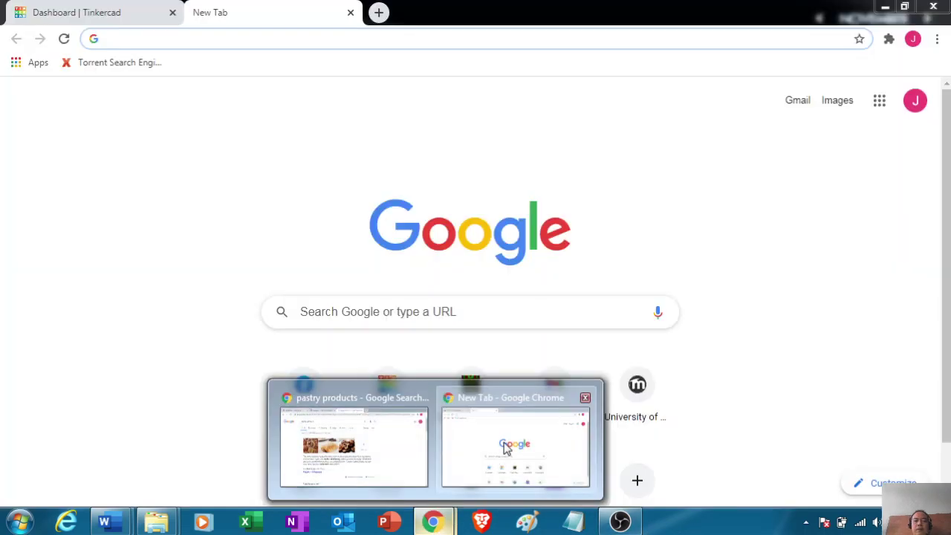
click(508, 450)
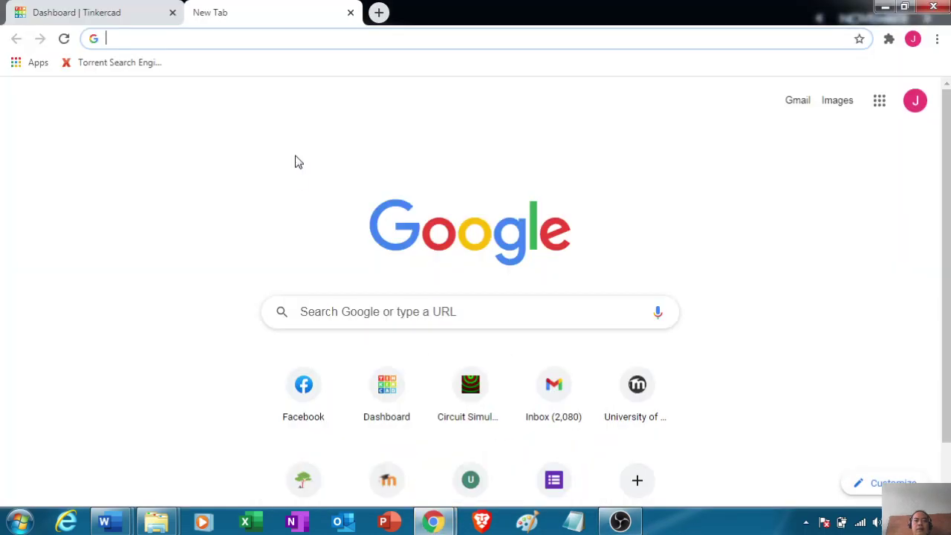
click(185, 39)
text(www.)
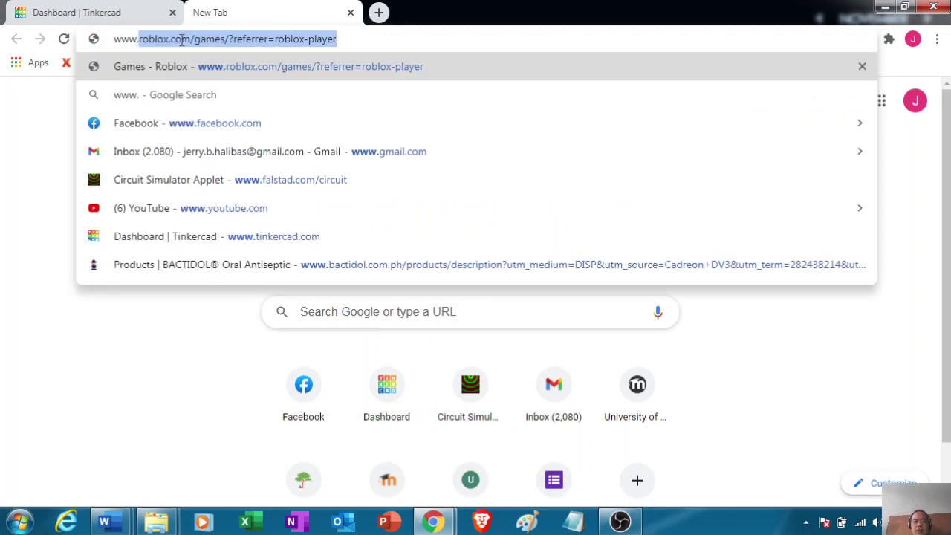
text(fa)
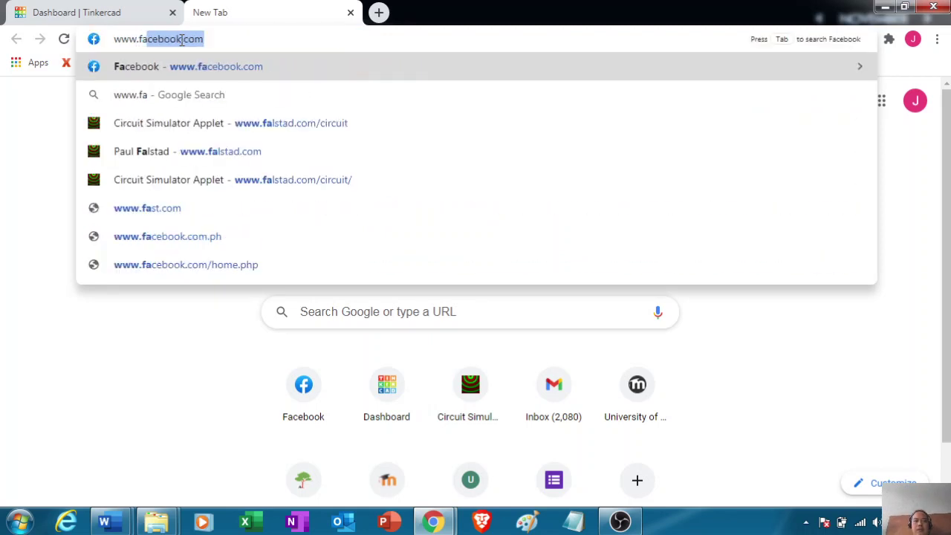
text(lstad.com/)
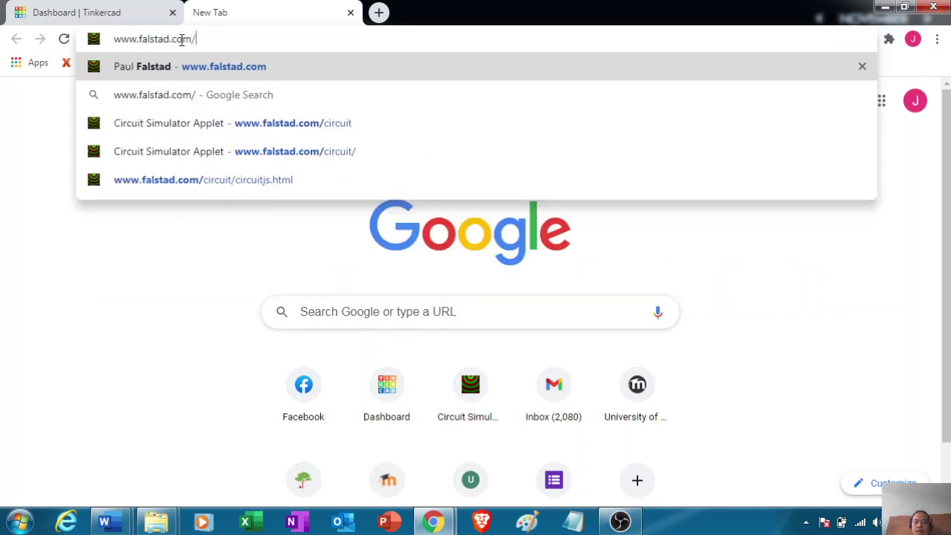
text(circuit)
key(Return)
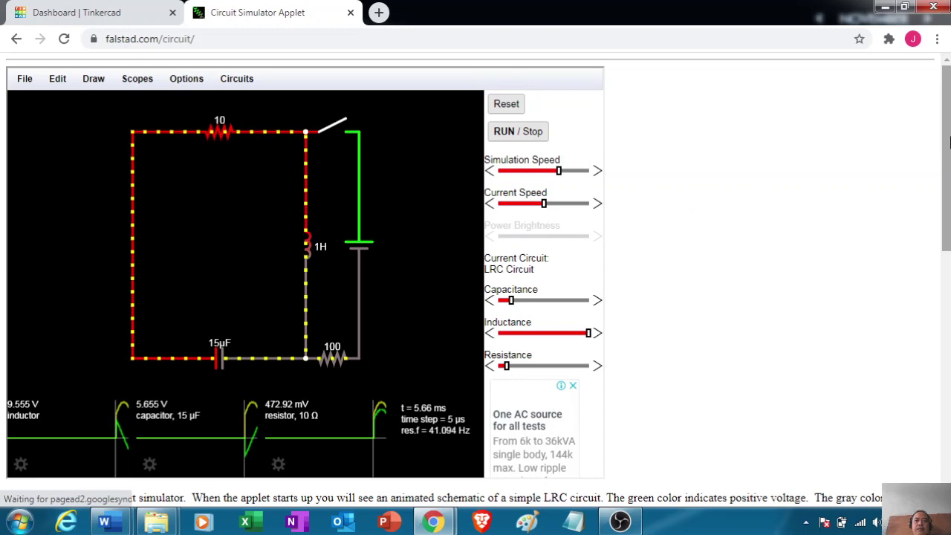
Switch to the Full Screen version of the simulator and open the Circuits menu
drag(950, 142, 950, 244)
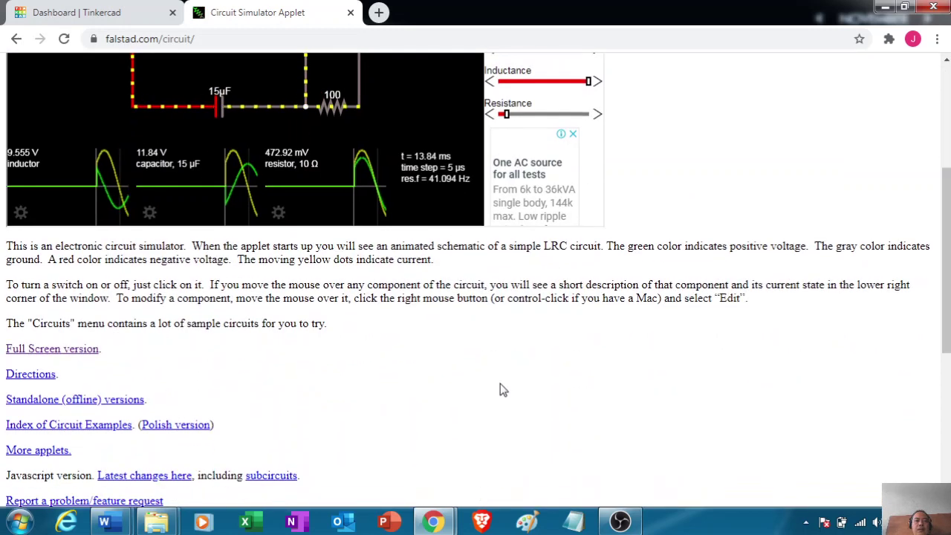
click(65, 351)
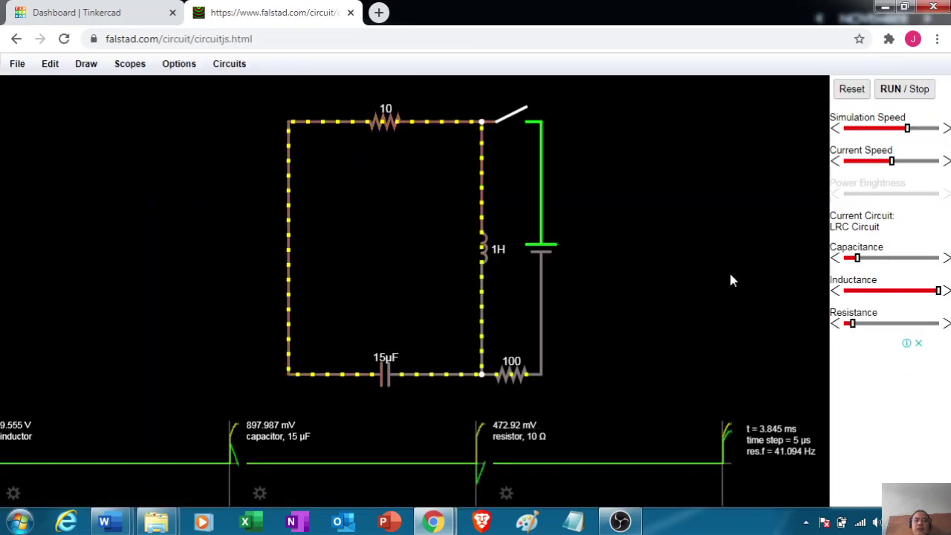
click(239, 65)
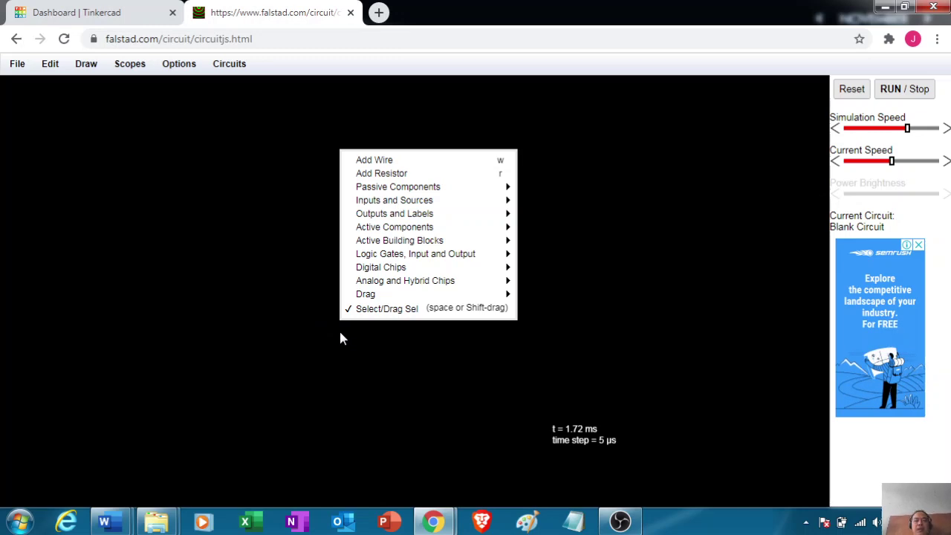
Choose Blank Circuit and place a 1k resistor wired to an NPN transistor's base
mouse_move(501, 238)
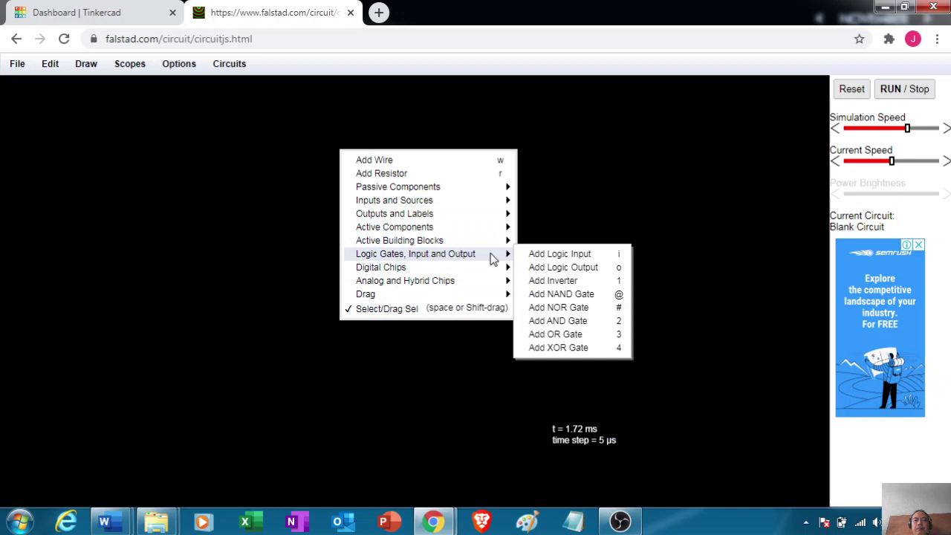
mouse_move(490, 296)
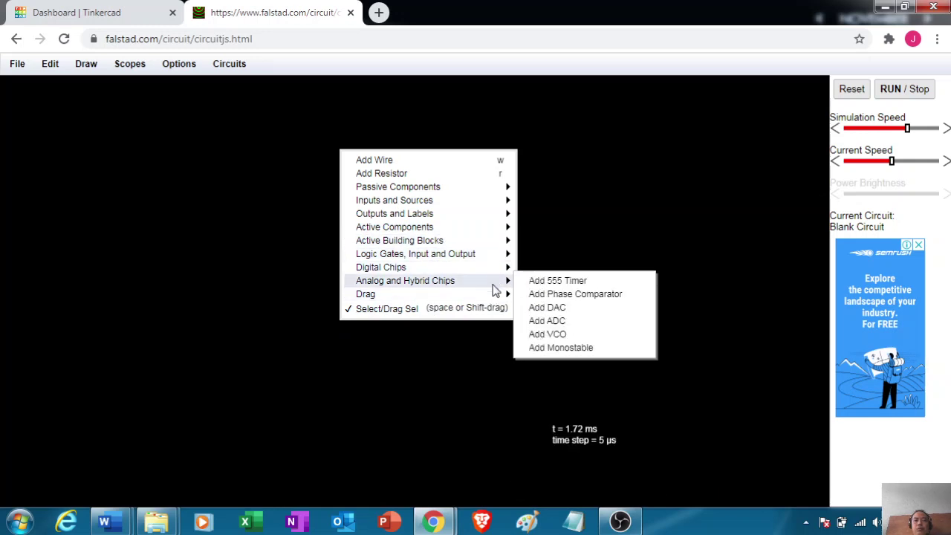
mouse_move(497, 257)
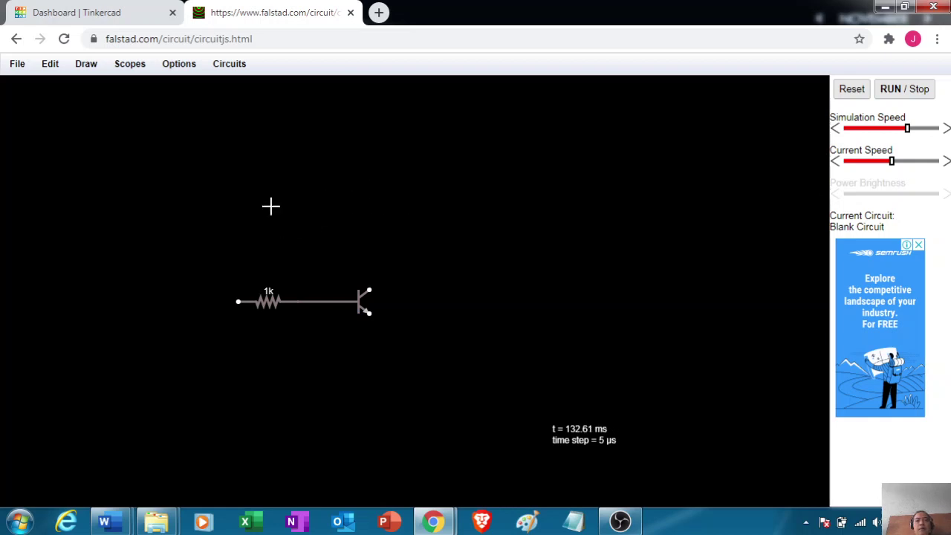
Add an open switch, delete the stray wire piece, and bring up Inputs and Sources
right_click(271, 207)
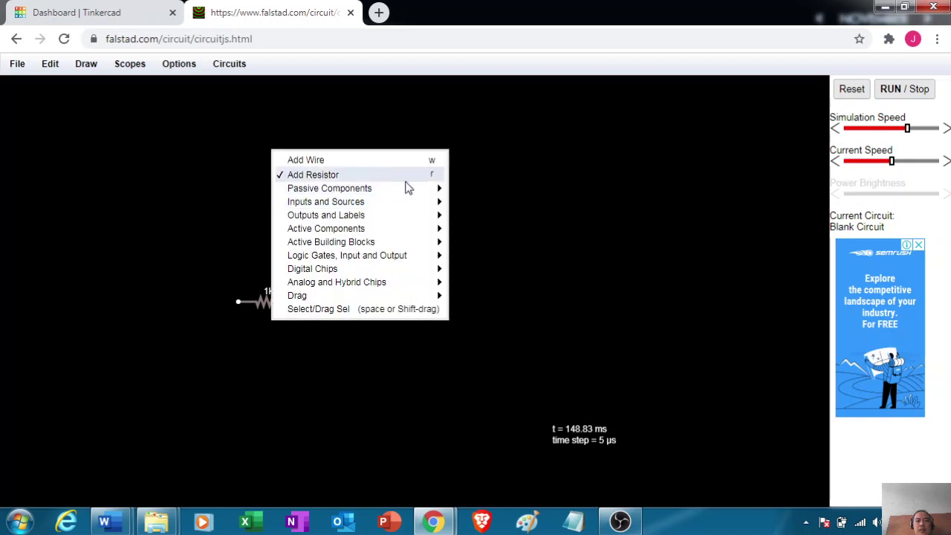
mouse_move(429, 215)
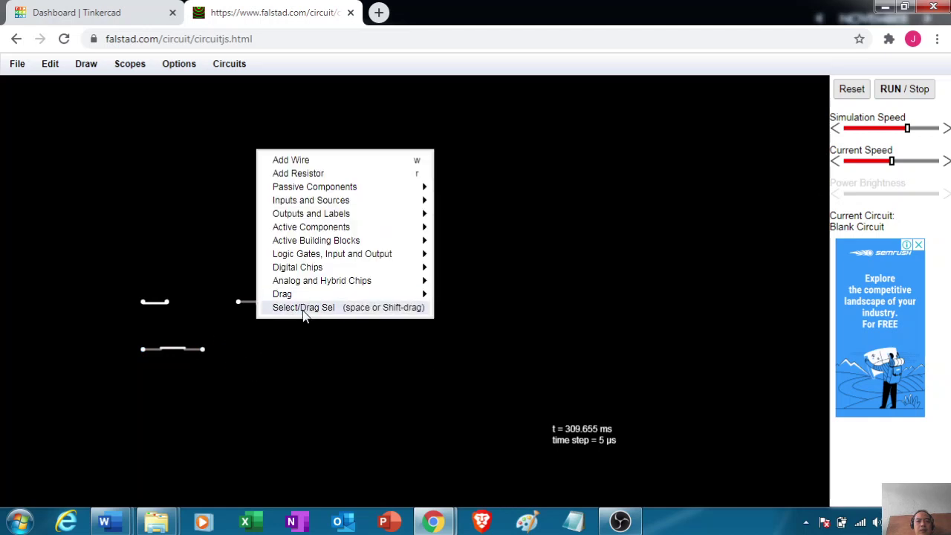
click(303, 308)
key(Delete)
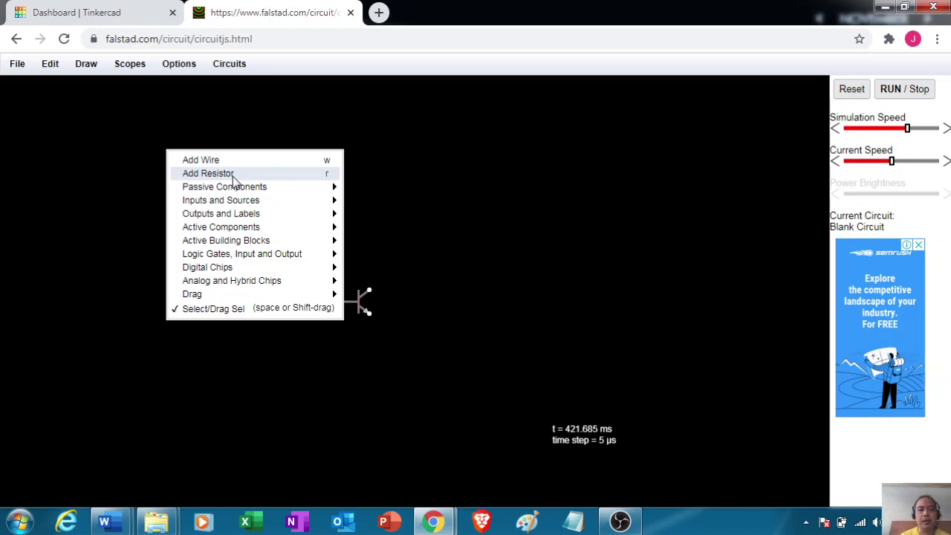
mouse_move(264, 201)
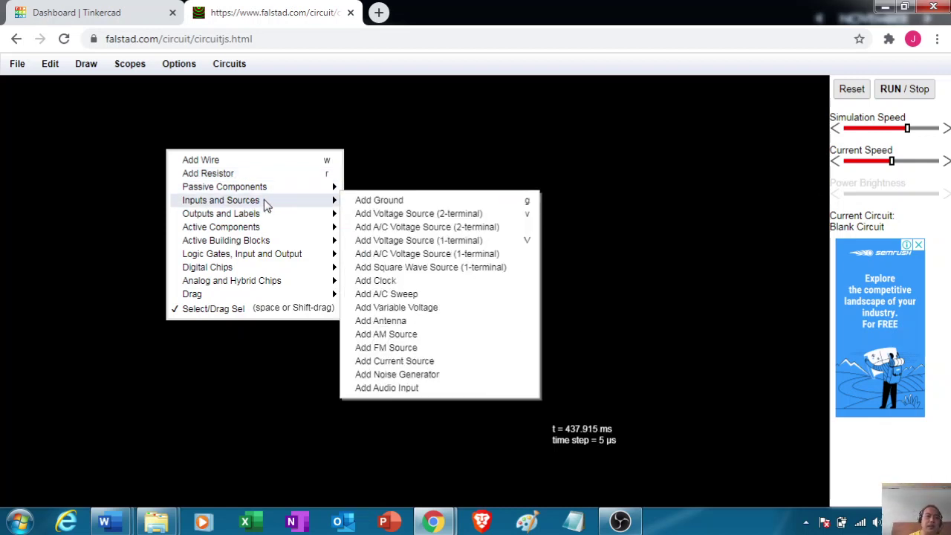
Place a +5V one-terminal voltage source wired to the switch's left end
click(401, 240)
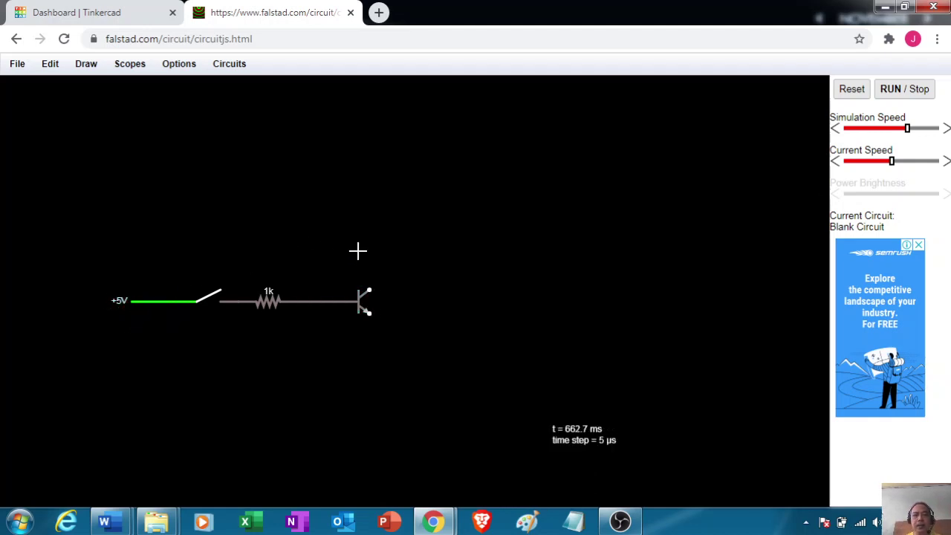
right_click(206, 177)
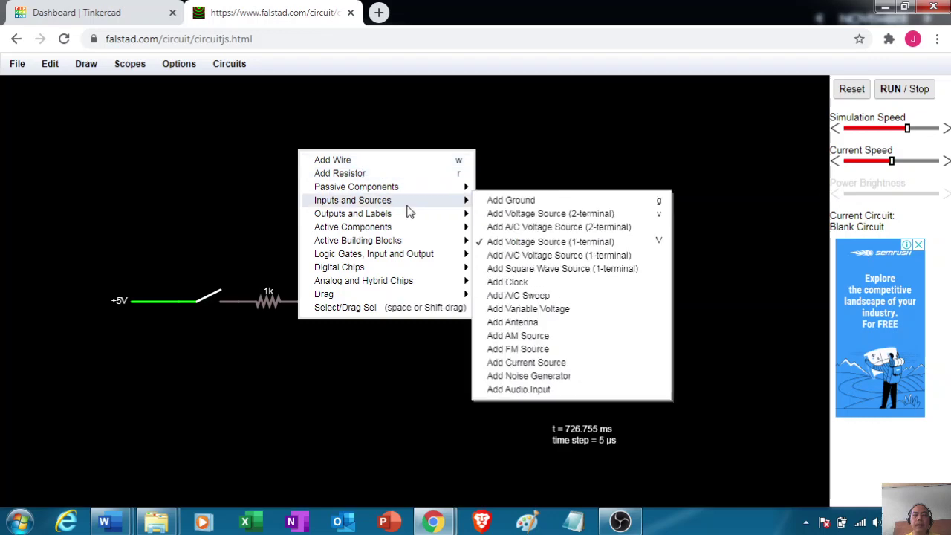
Add a text label and change its text to 'D13 of Arduino Uno'
mouse_move(443, 240)
mouse_move(449, 219)
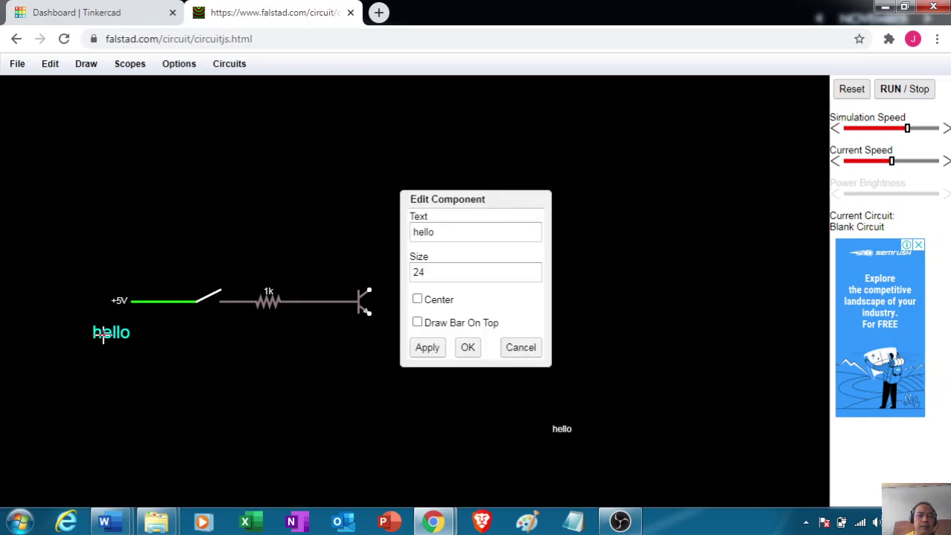
click(446, 232)
drag(446, 231, 342, 238)
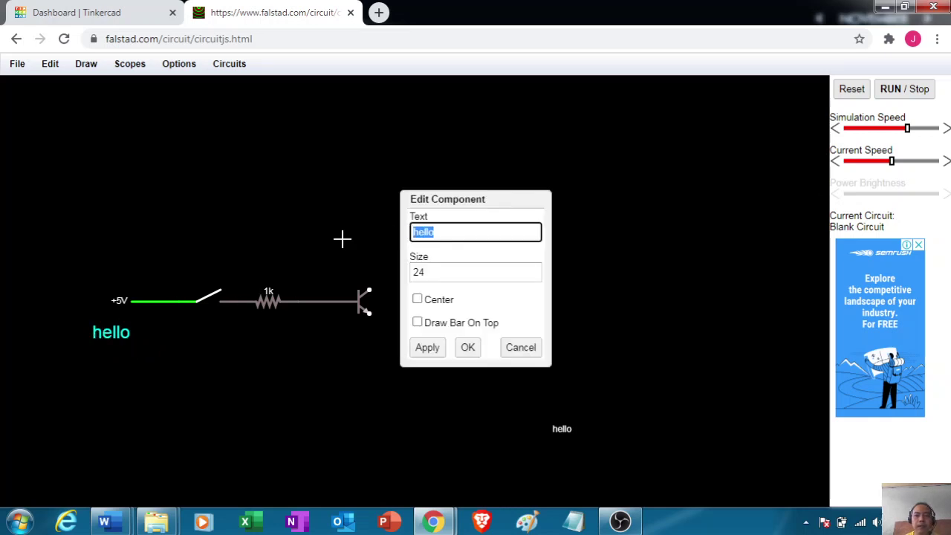
text(D)
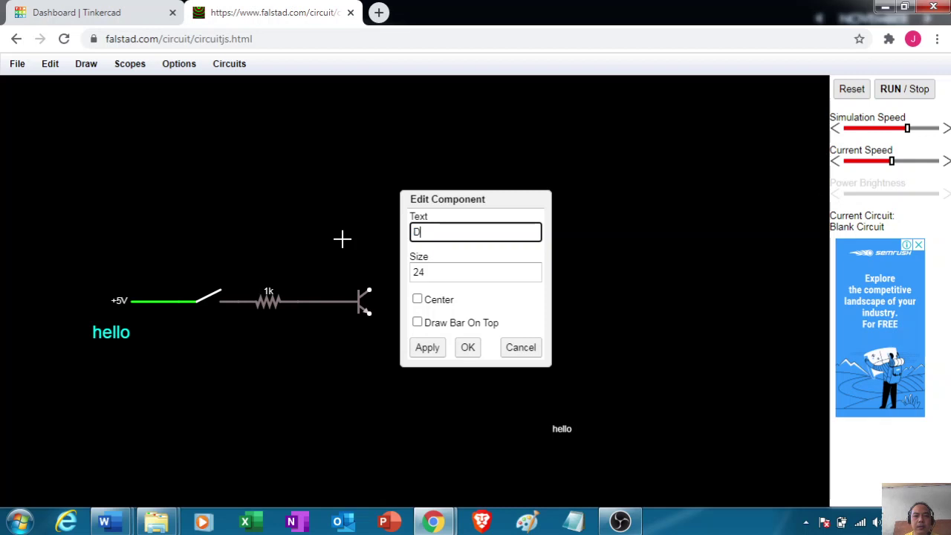
text(13 of Ardui)
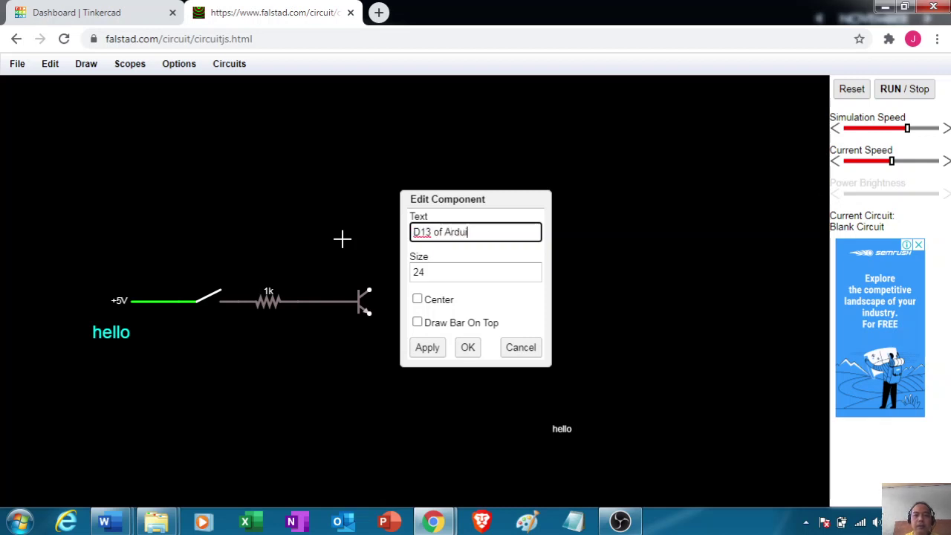
text(no Uno)
key(Return)
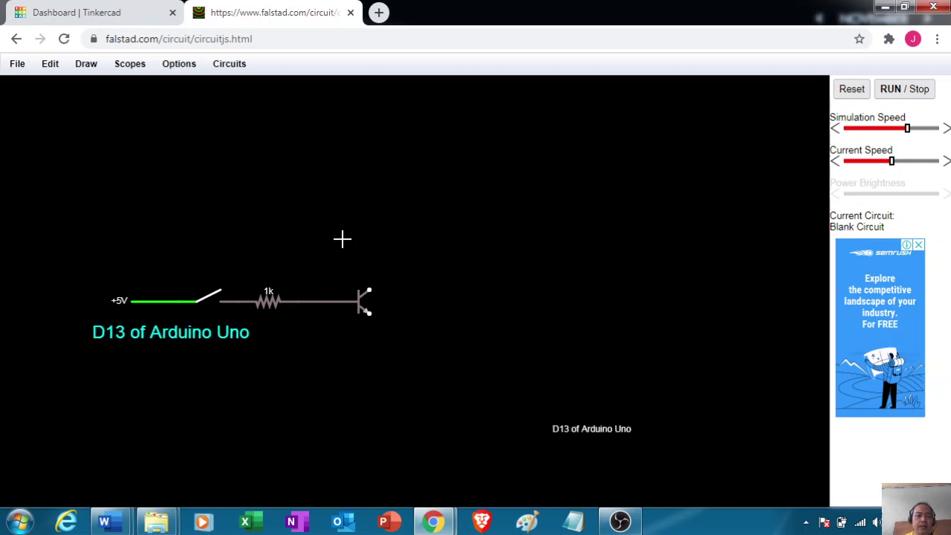
Move the label to sit just below the +5V source
right_click(183, 367)
mouse_move(238, 250)
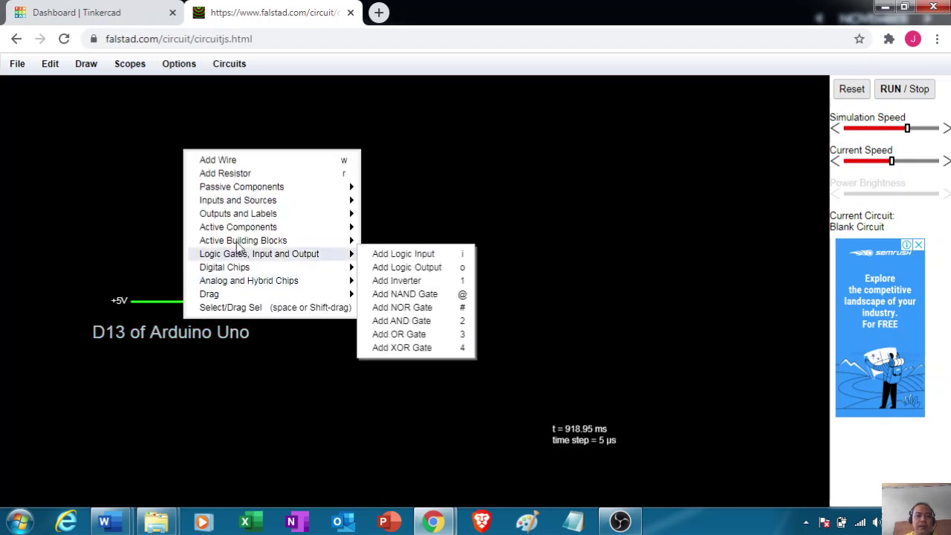
click(238, 307)
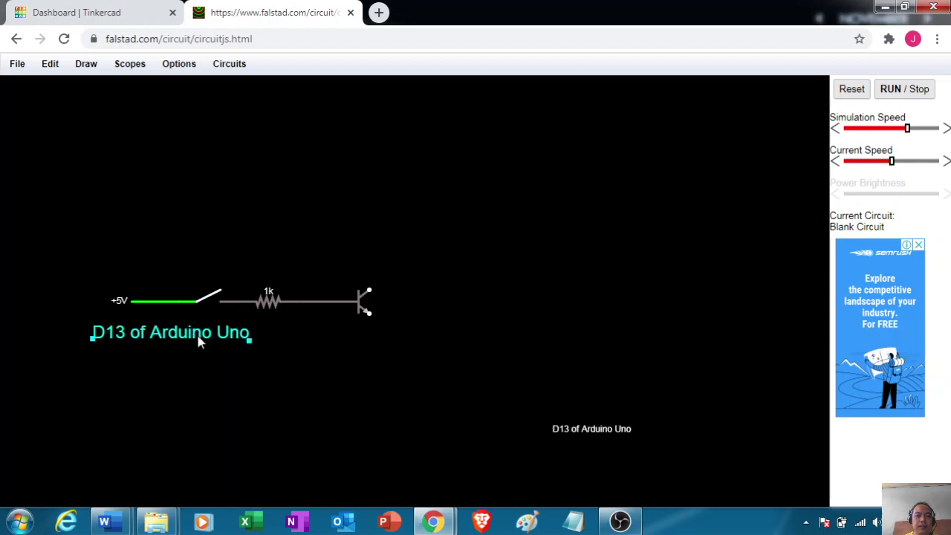
drag(199, 342, 151, 335)
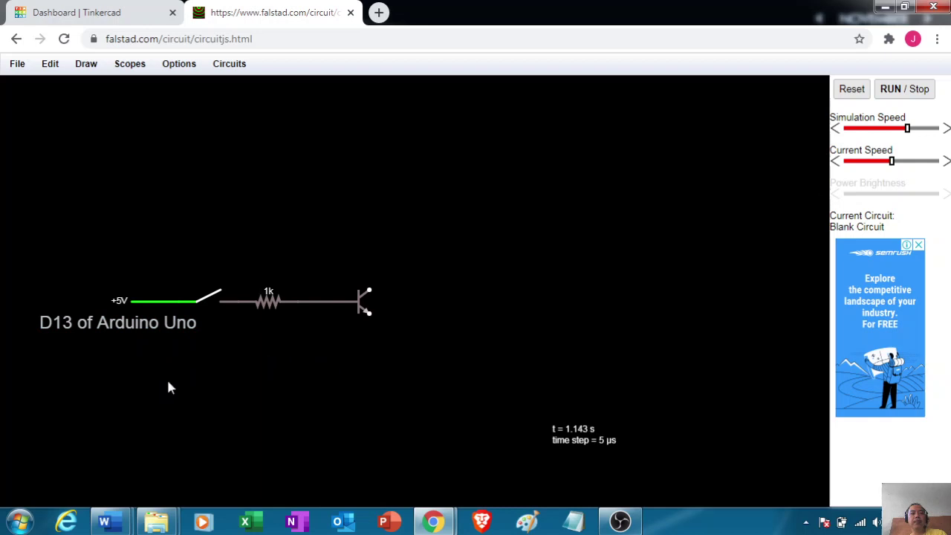
Stack four LEDs vertically above the transistor
right_click(446, 189)
mouse_move(502, 190)
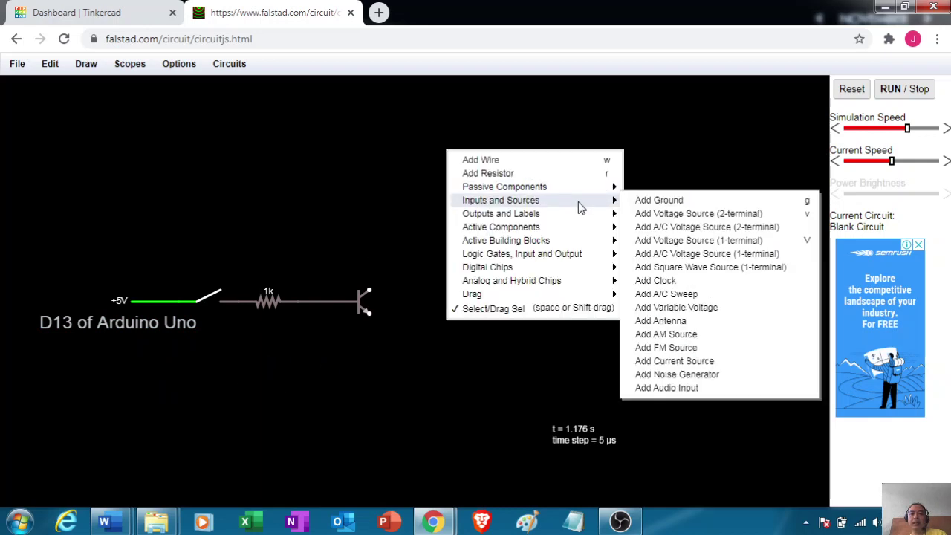
mouse_move(603, 217)
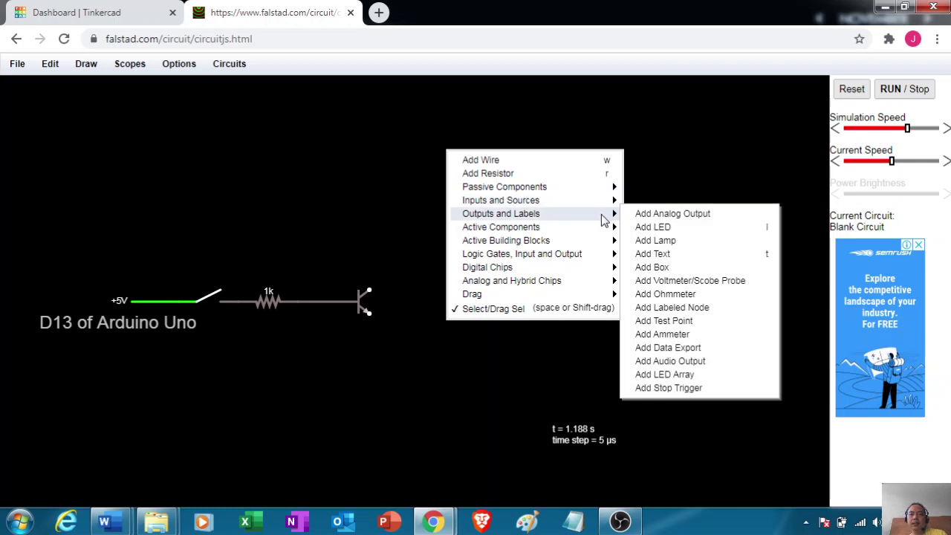
click(647, 226)
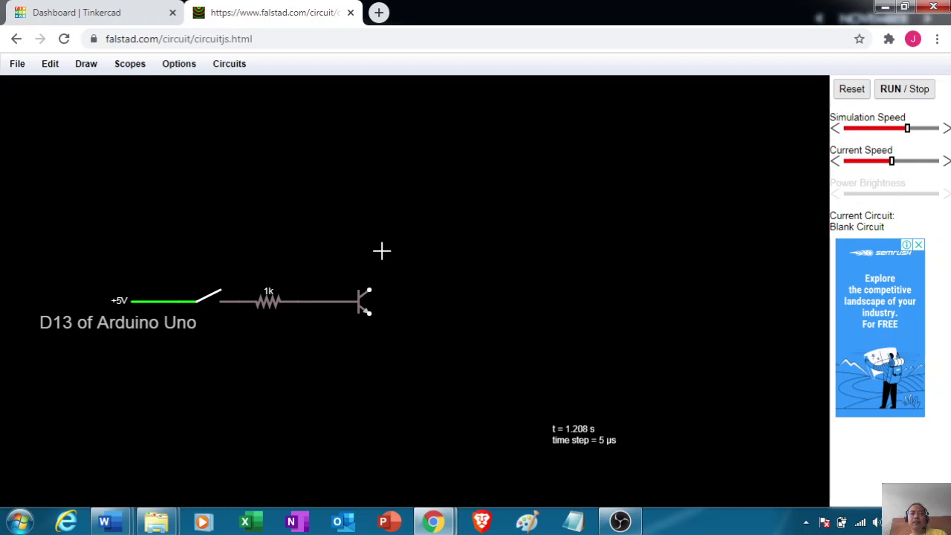
drag(378, 180, 381, 265)
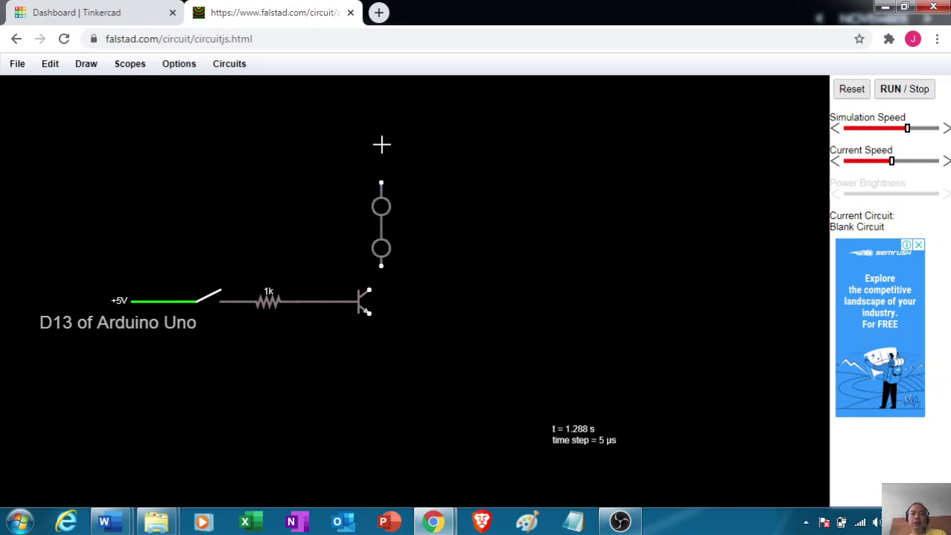
drag(381, 146, 383, 181)
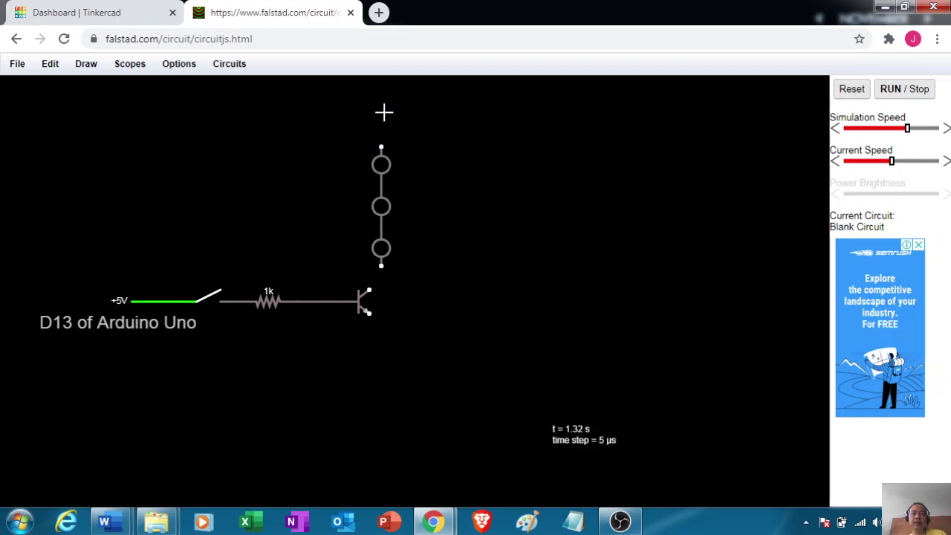
drag(382, 112, 383, 146)
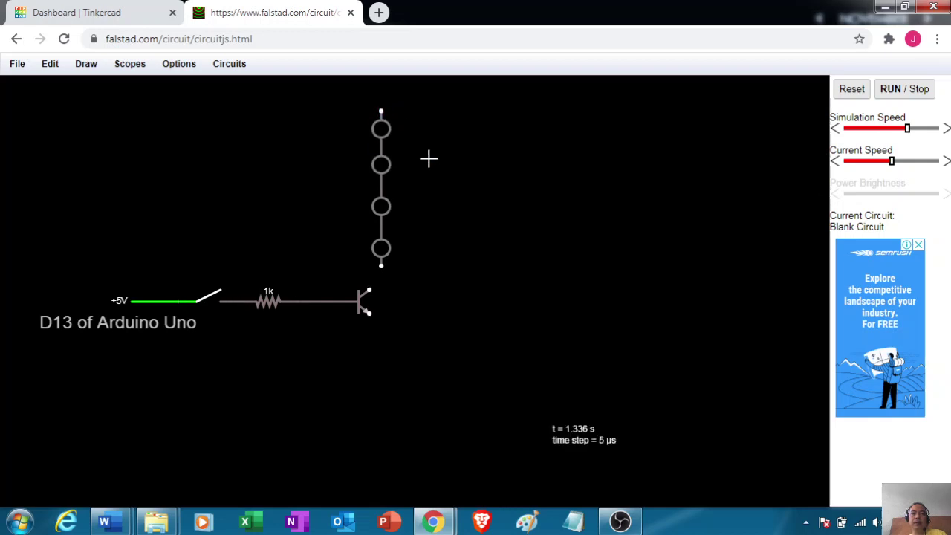
Move all four LEDs together so the string meets the transistor's collector
right_click(471, 173)
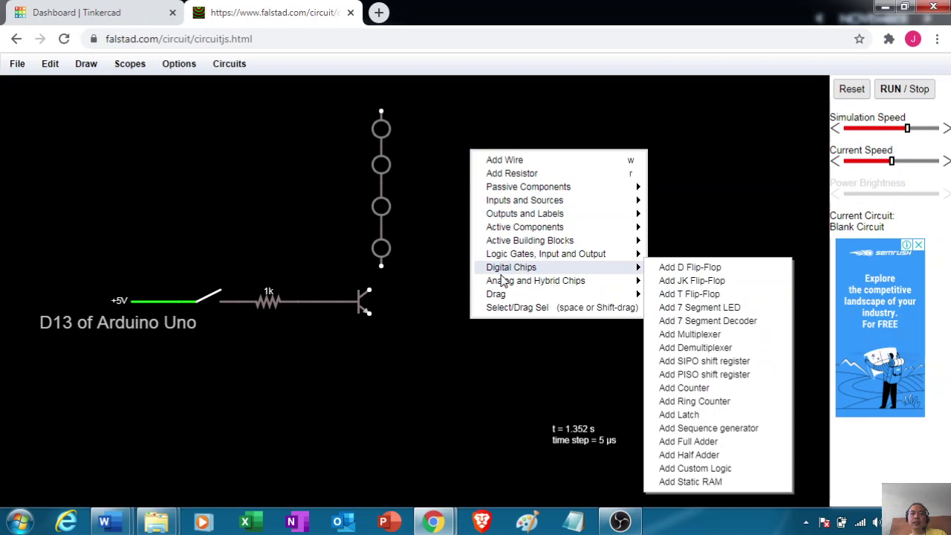
click(506, 313)
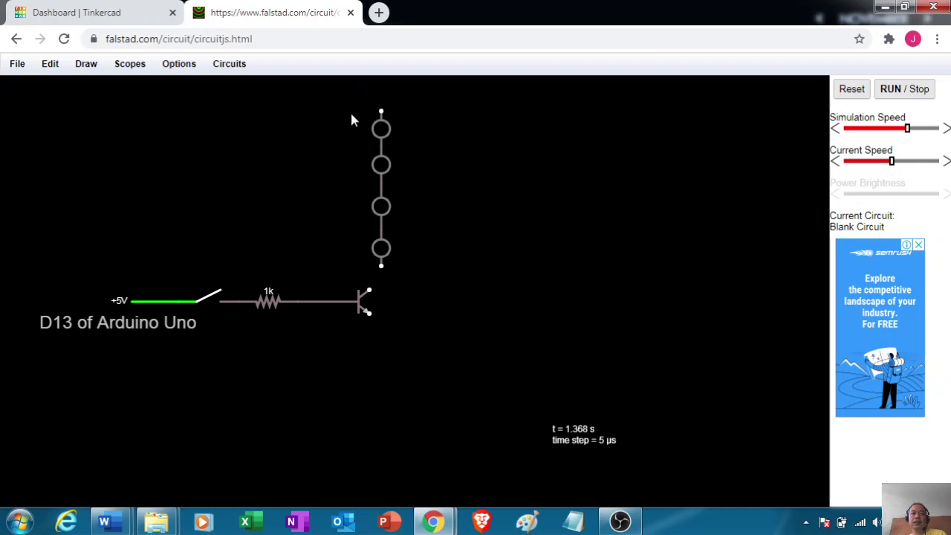
drag(351, 113, 448, 284)
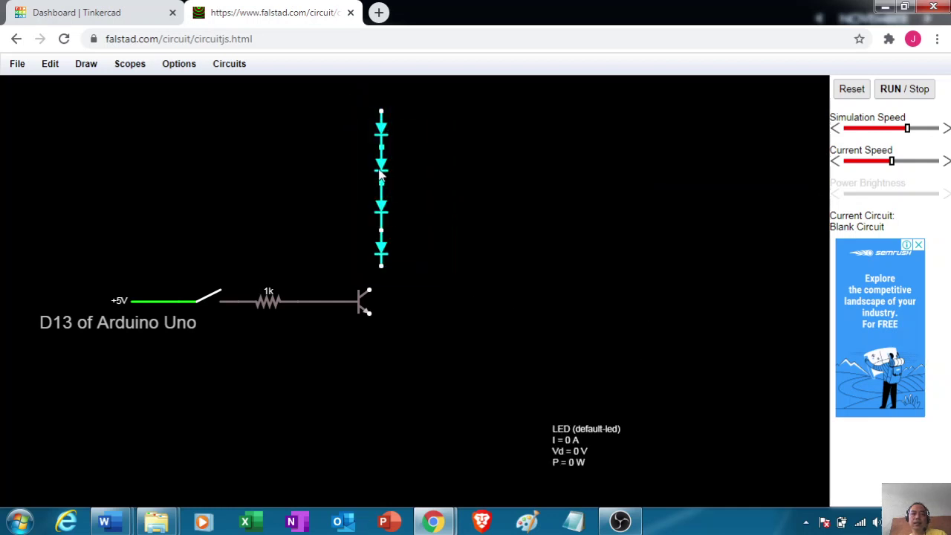
drag(379, 173, 374, 196)
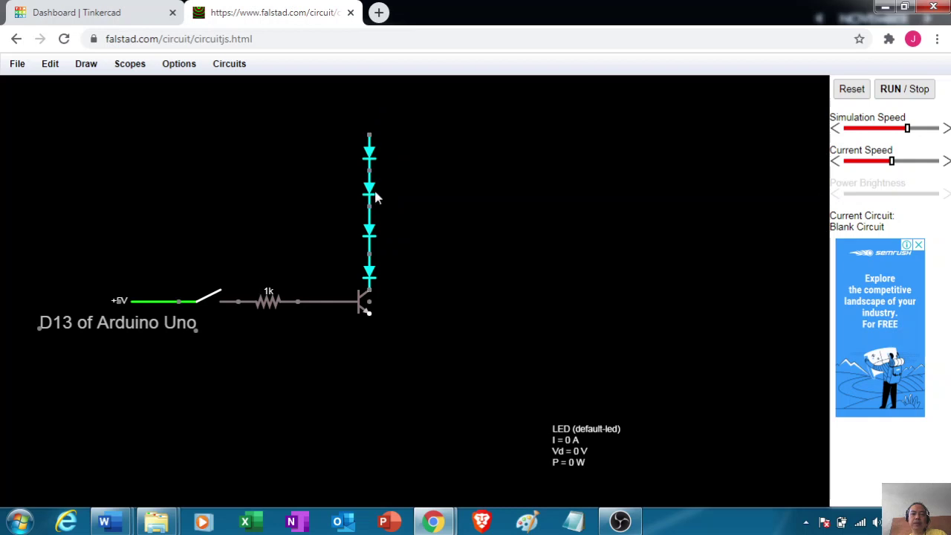
click(431, 206)
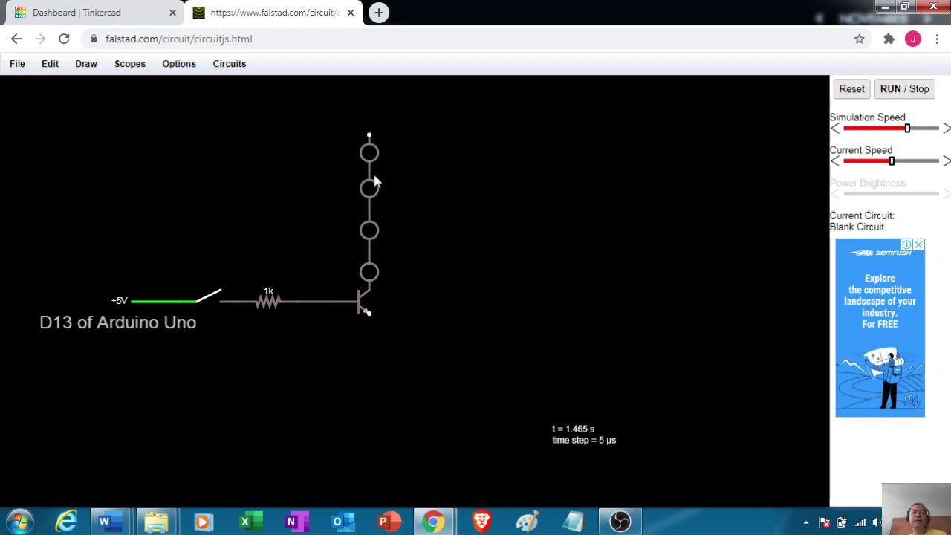
Place a ground below the transistor's emitter
right_click(466, 237)
mouse_move(587, 195)
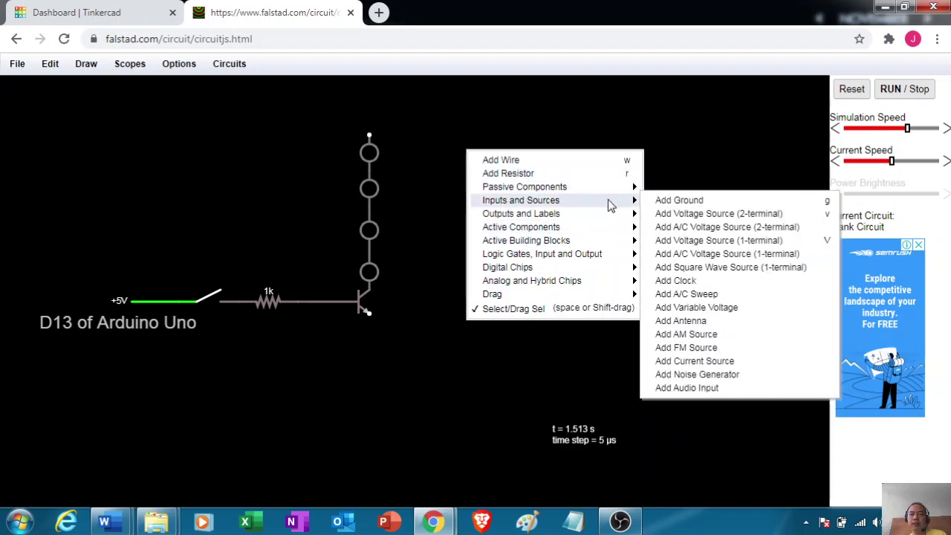
click(672, 202)
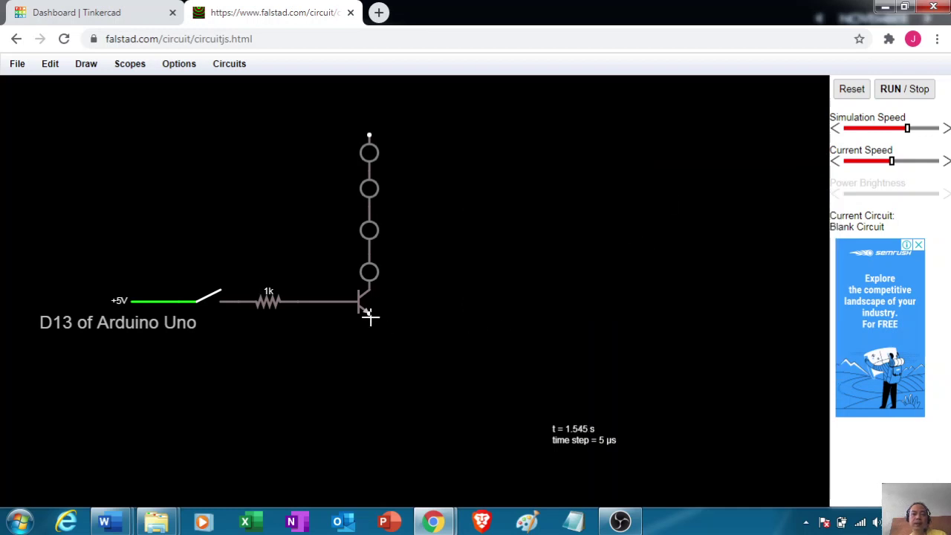
drag(370, 311, 370, 364)
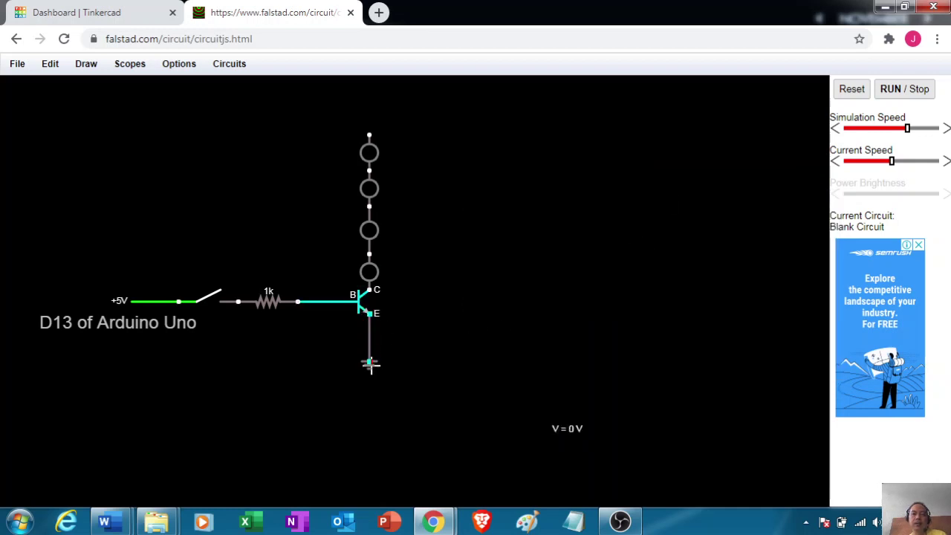
Add a +5V one-terminal voltage source above the LED string
right_click(528, 144)
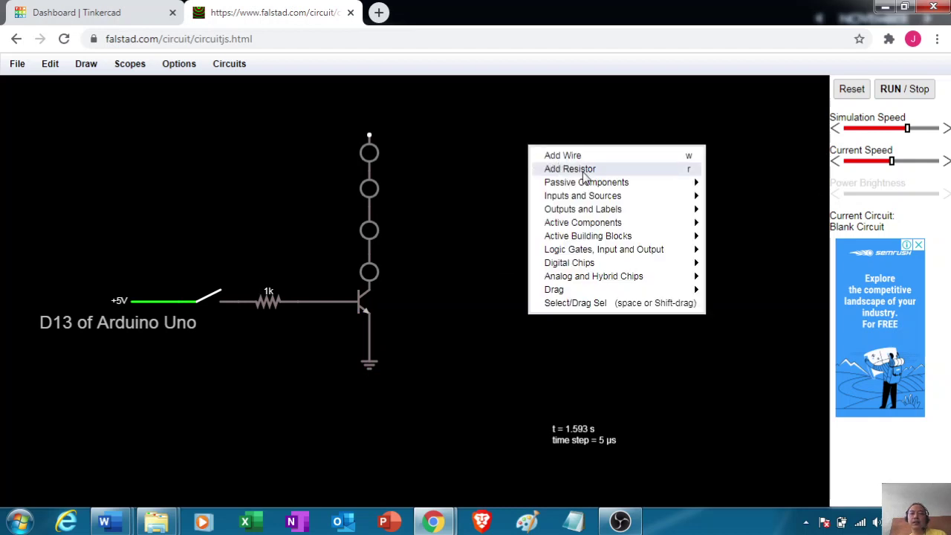
mouse_move(641, 197)
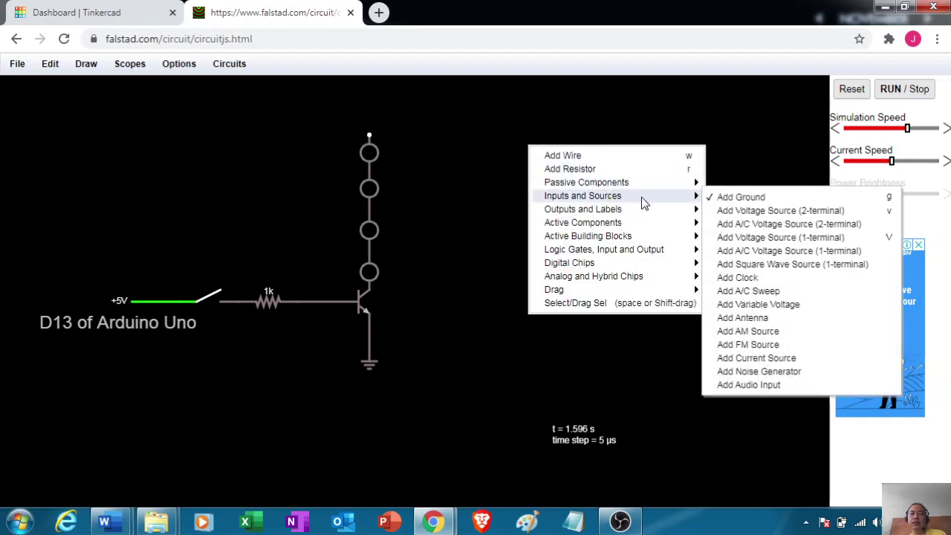
click(762, 240)
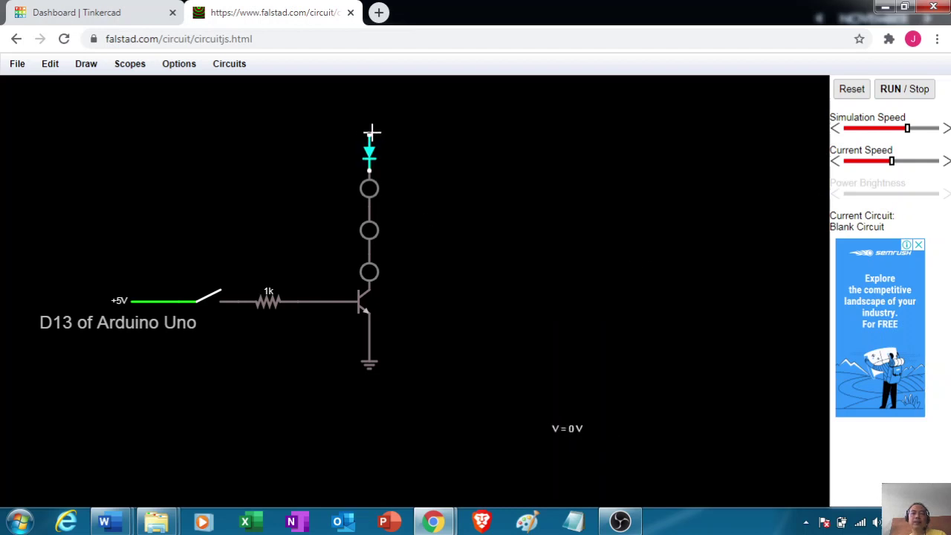
drag(372, 132, 370, 97)
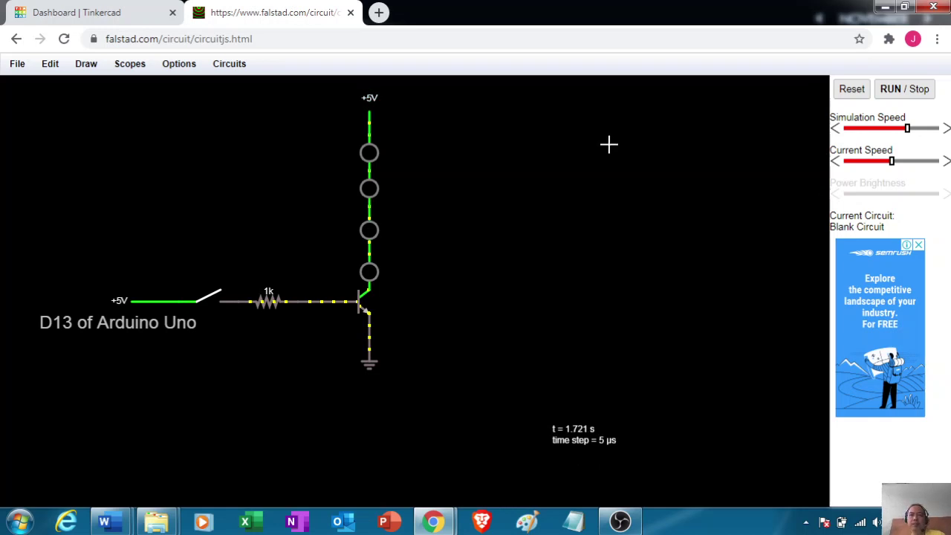
Pause the simulation and toggle the switch closed and open several times
click(900, 90)
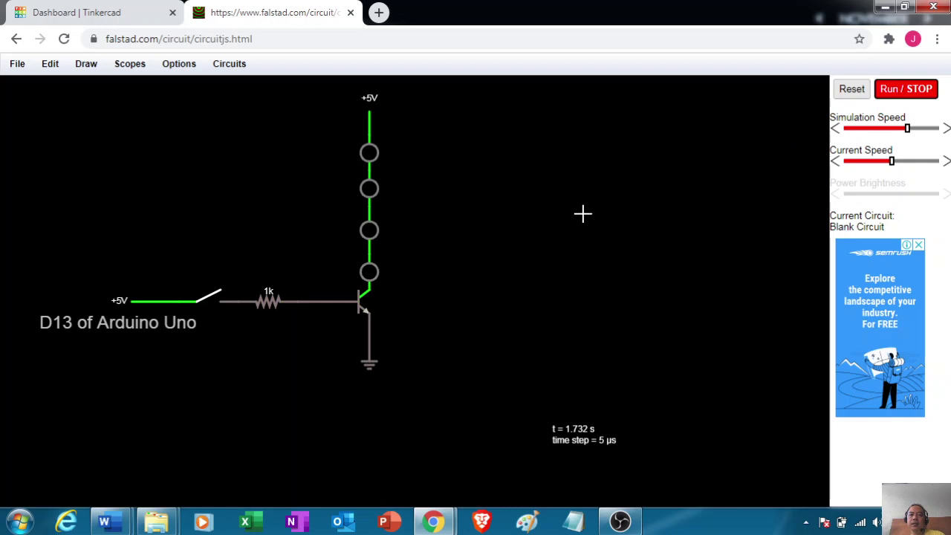
right_click(216, 218)
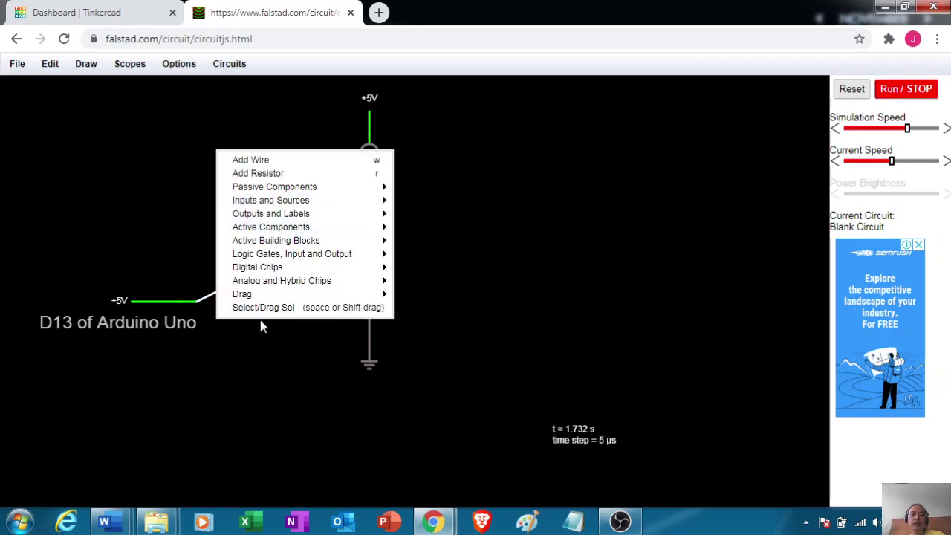
click(266, 312)
click(214, 296)
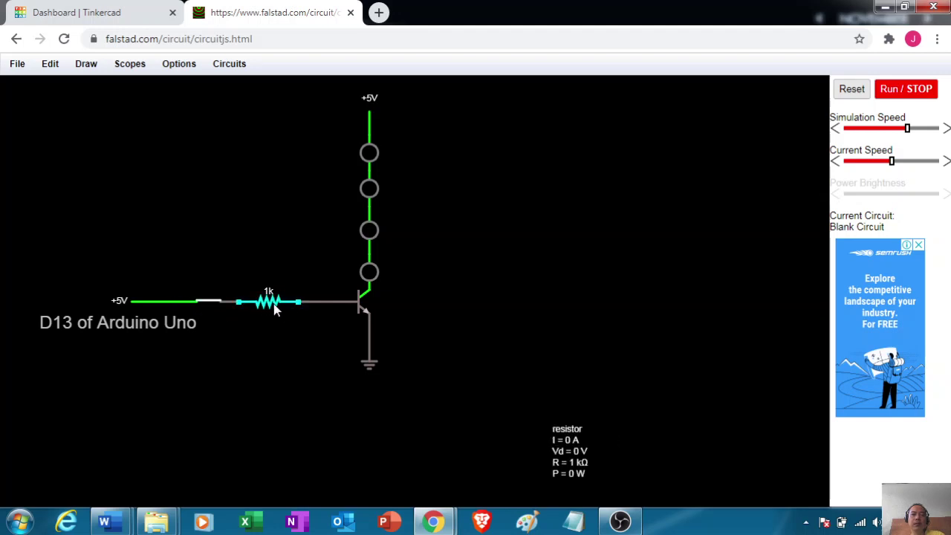
click(213, 303)
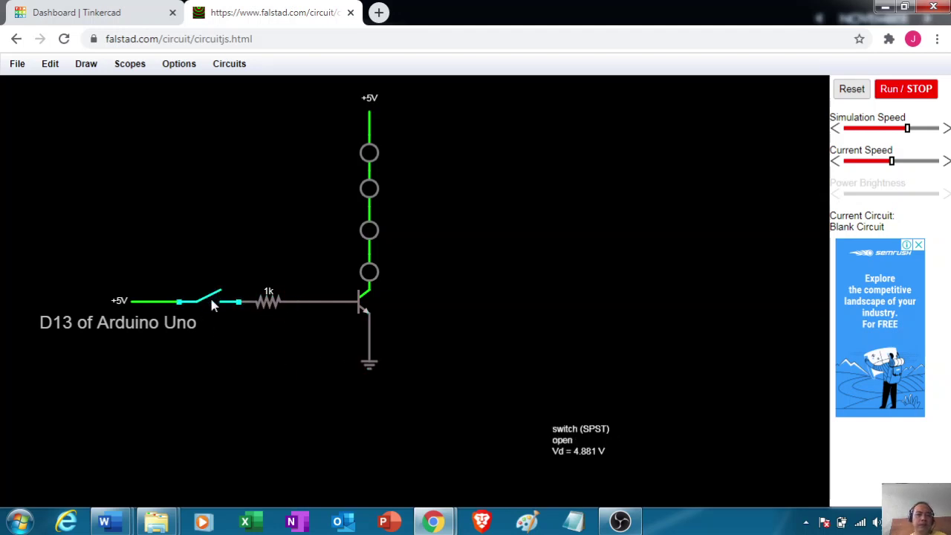
click(212, 303)
click(213, 303)
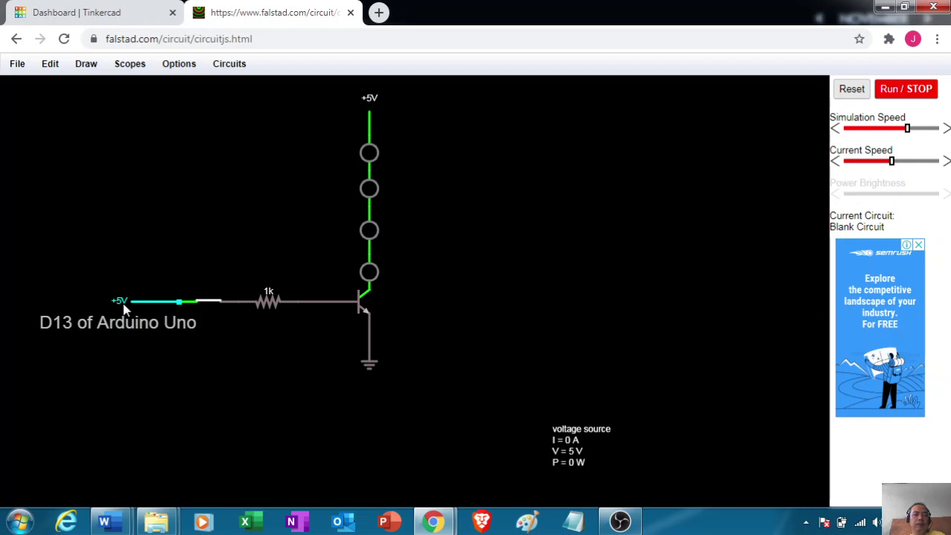
mouse_move(125, 307)
mouse_down()
mouse_move(110, 304)
mouse_move(119, 303)
mouse_up()
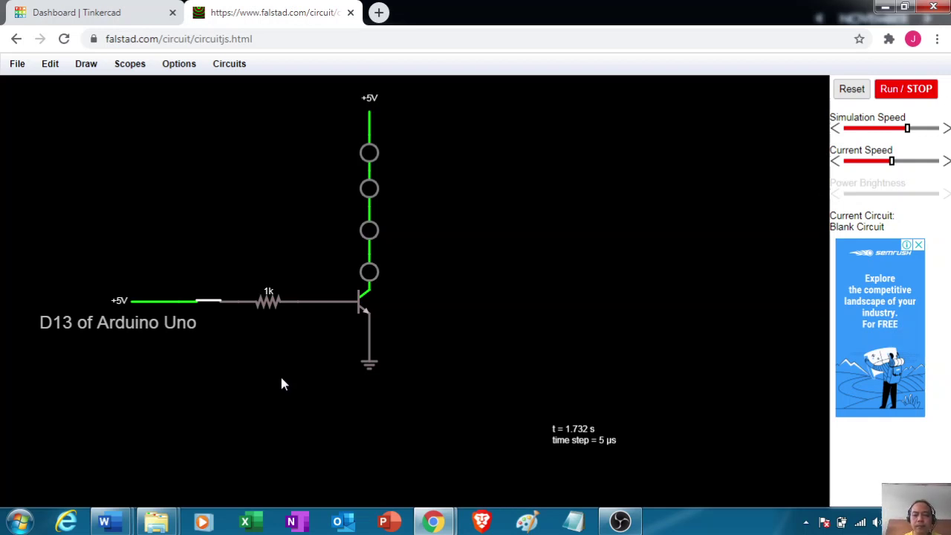
Make the browser full screen, resume the simulation, and close the switch
key(F11)
key(F12)
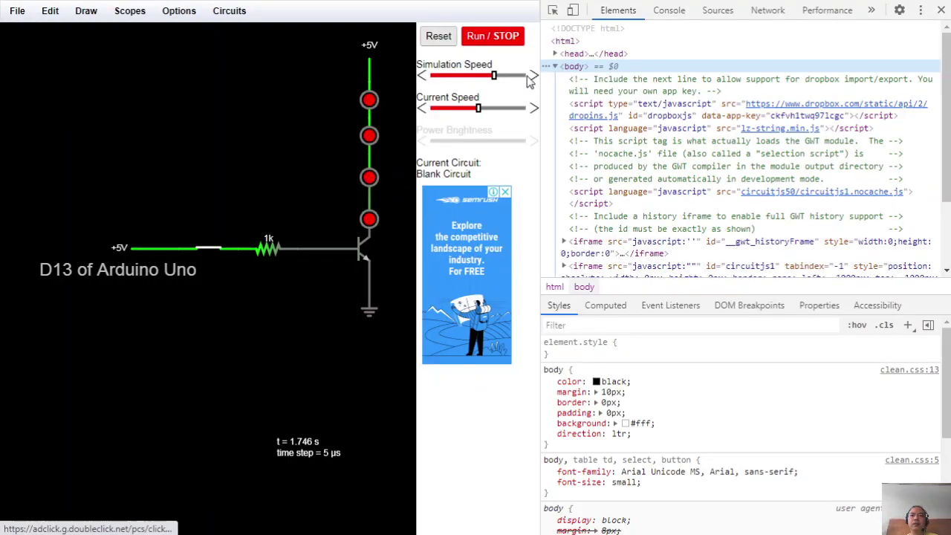
click(941, 10)
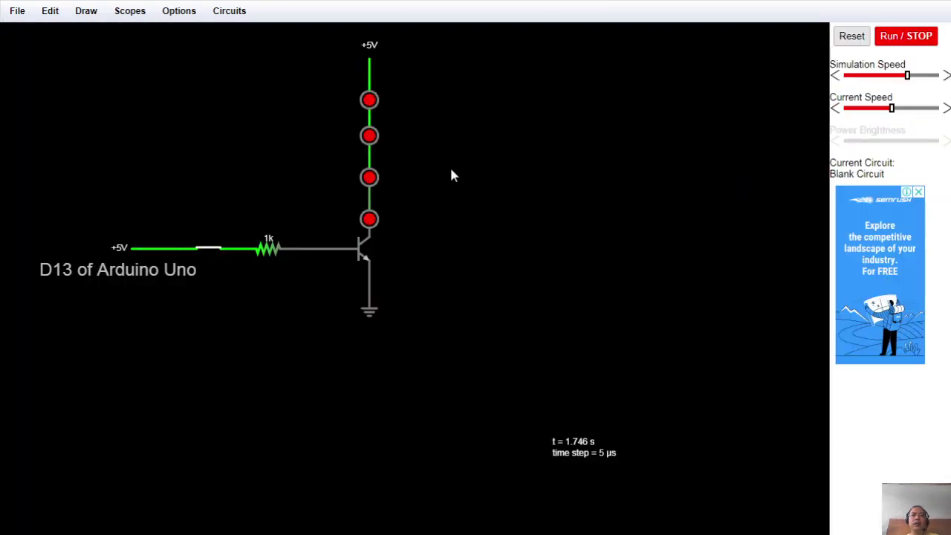
click(896, 36)
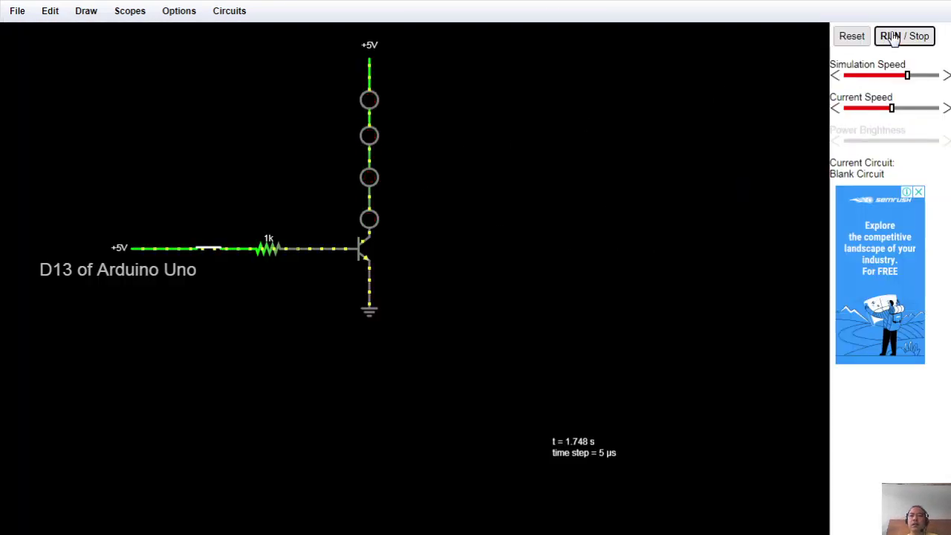
click(212, 249)
click(209, 250)
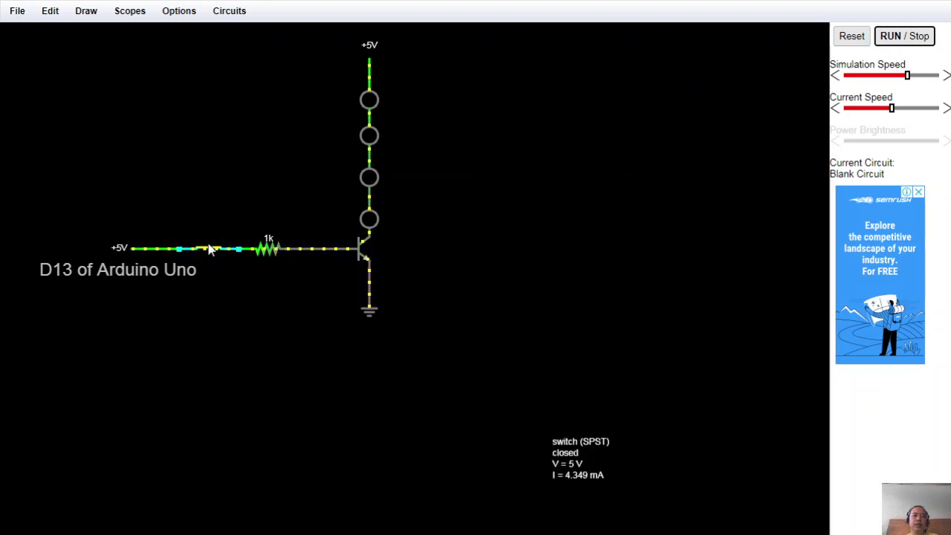
Change the LED supply voltage from 5 V to 6 V
double_click(371, 48)
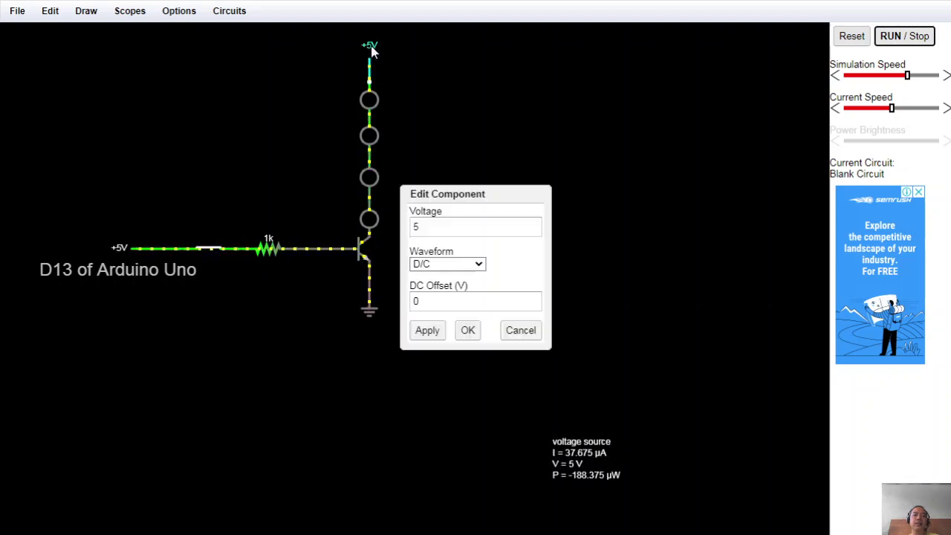
click(440, 227)
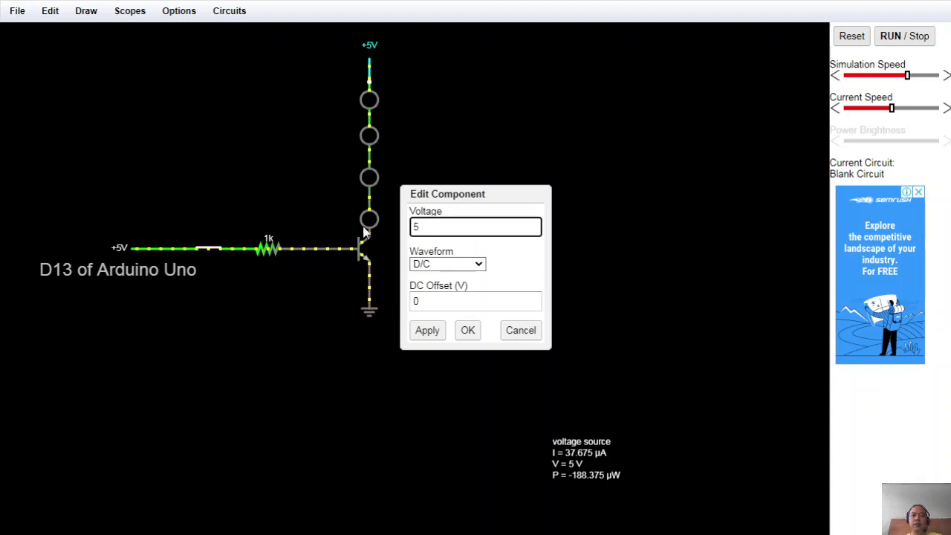
key(BackSpace)
text(6)
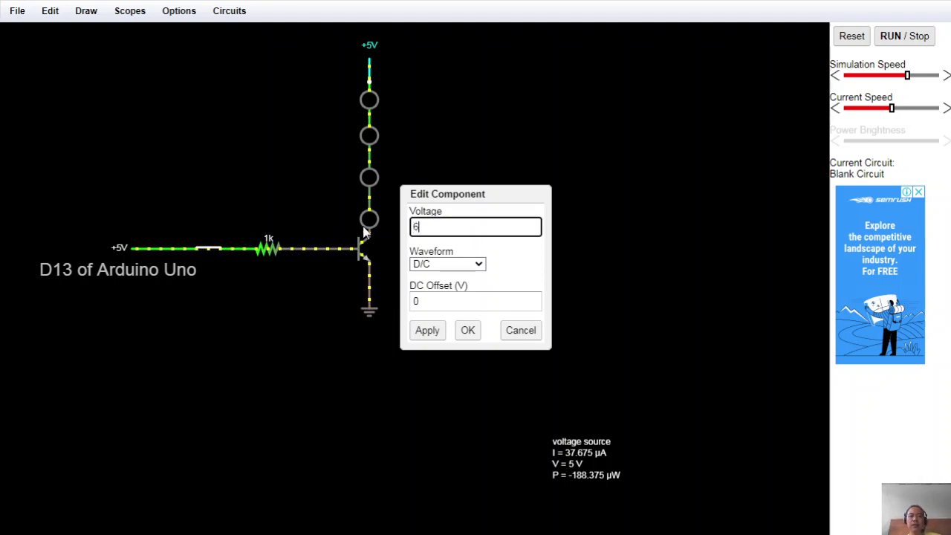
click(467, 332)
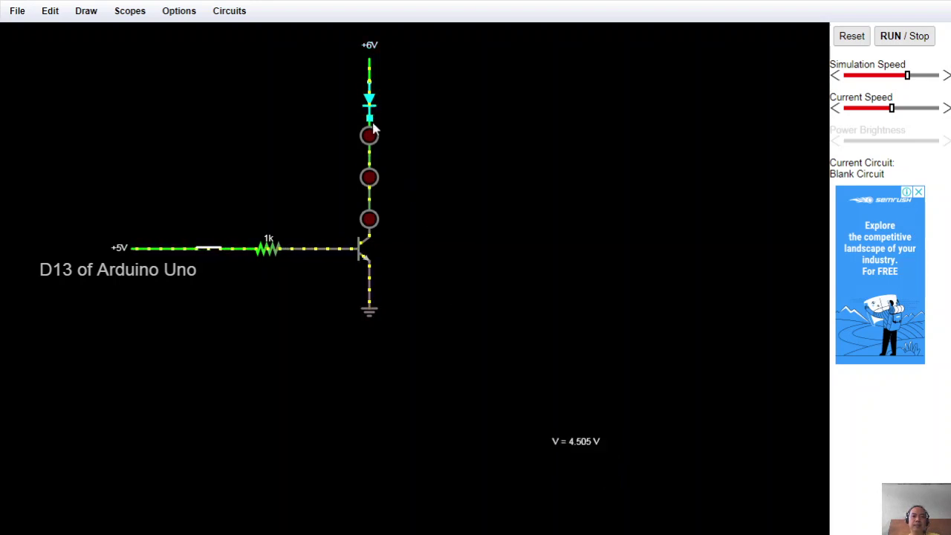
Raise the LED supply voltage further to 8 V
double_click(371, 72)
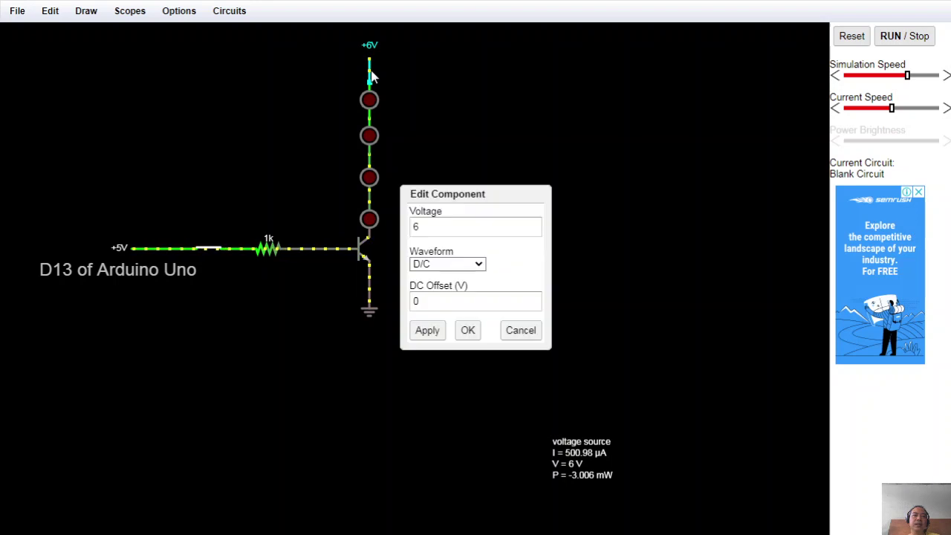
double_click(465, 228)
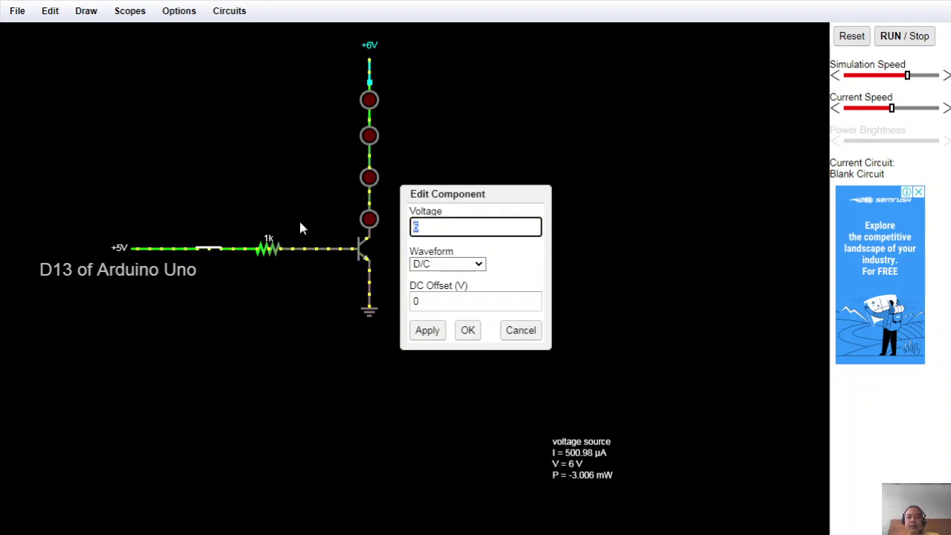
text(8)
click(469, 331)
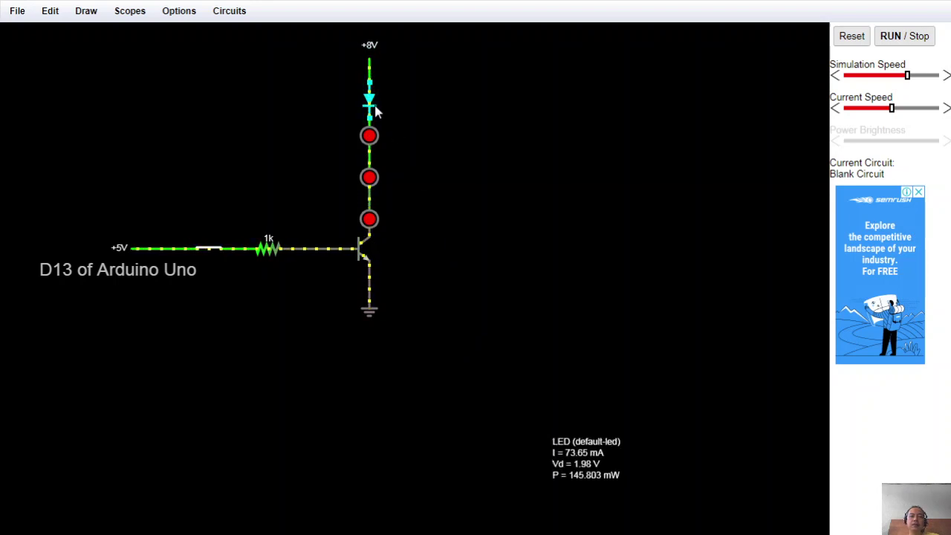
drag(377, 121, 369, 150)
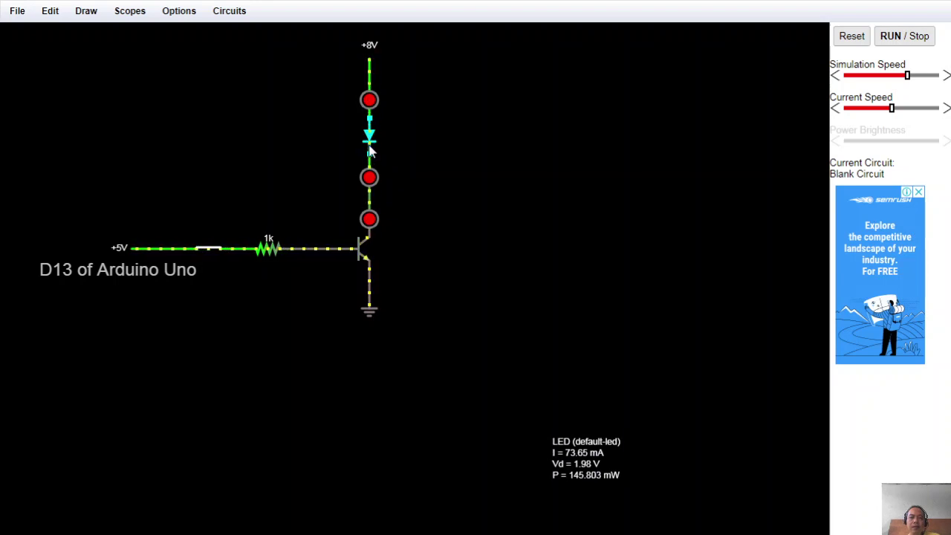
Change the LED supply from 8 V to 7.5 V and extend its wire slightly upward
double_click(375, 53)
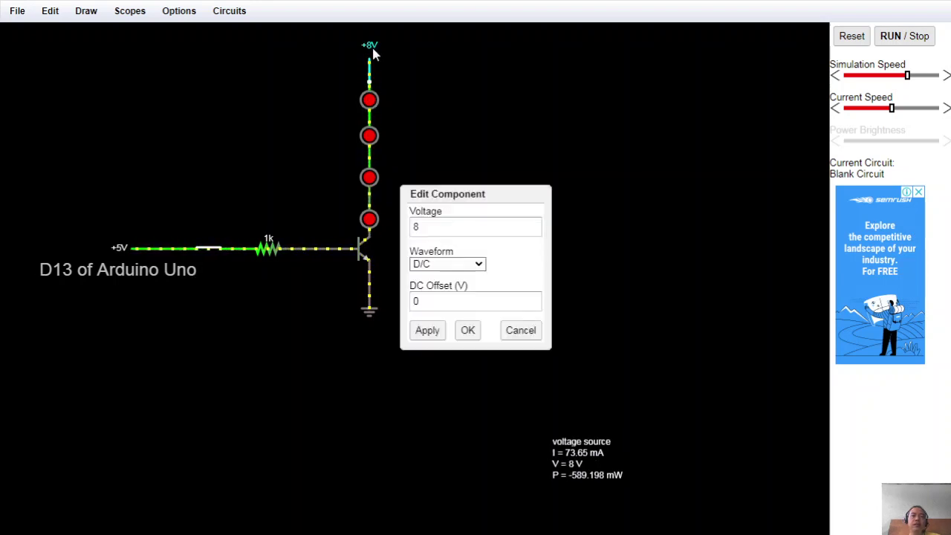
drag(461, 228, 350, 229)
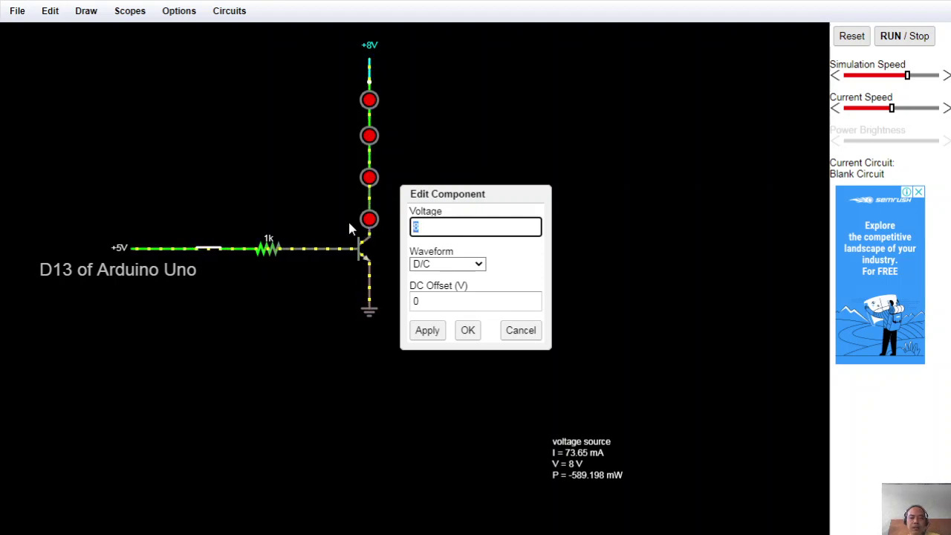
text(7.5)
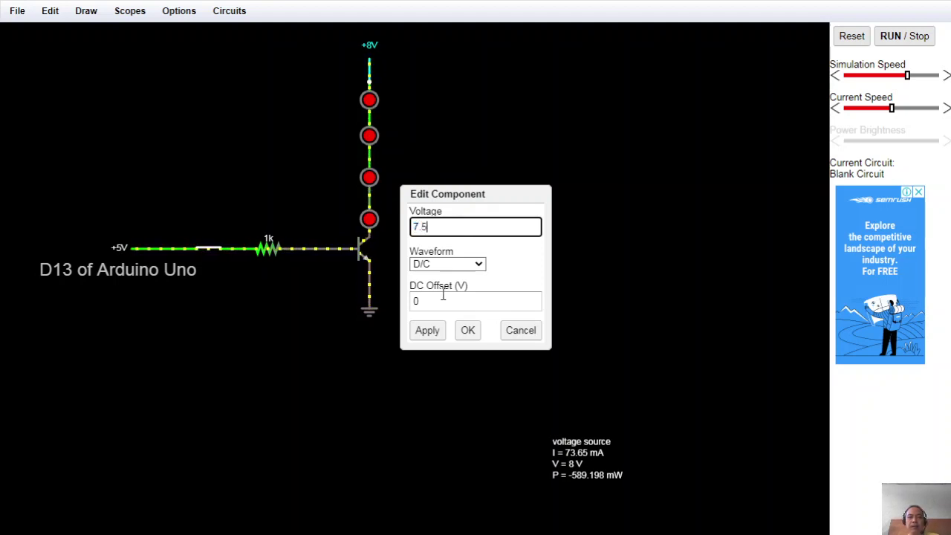
click(468, 331)
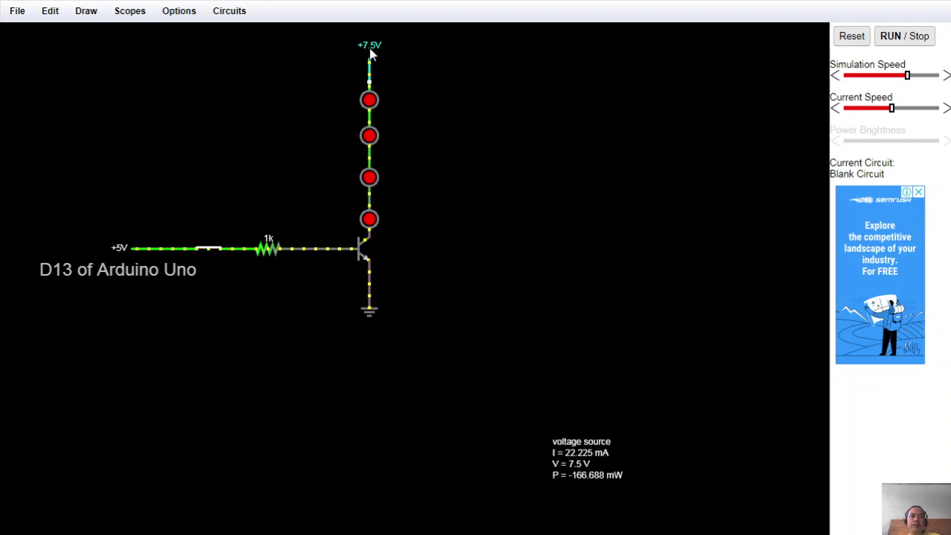
drag(372, 54, 374, 39)
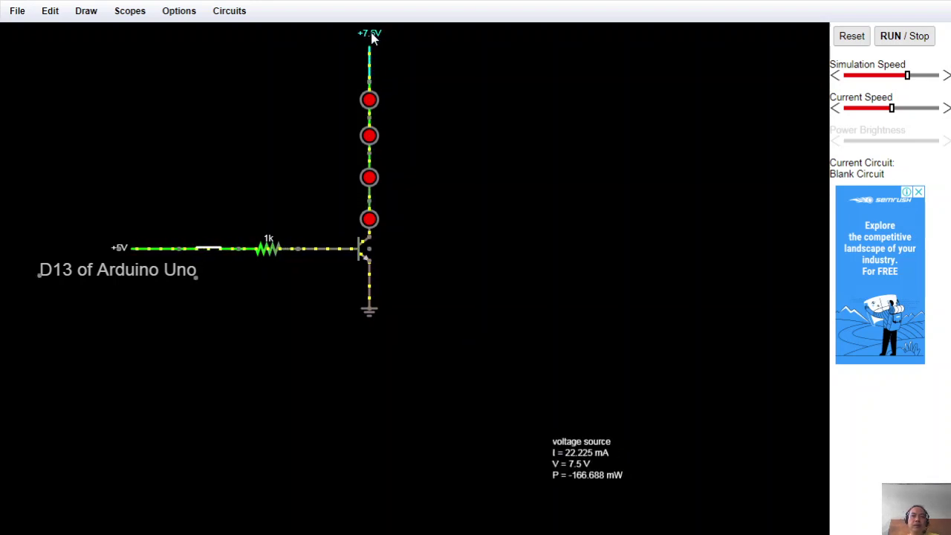
Adjust the supply voltage down to 7 V, then to 7.2 V
double_click(372, 37)
click(447, 229)
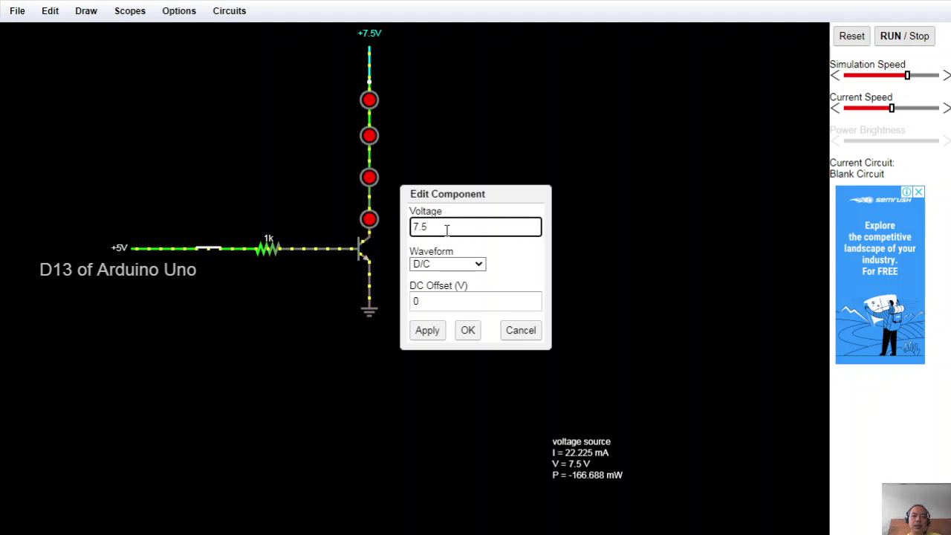
key(BackSpace)
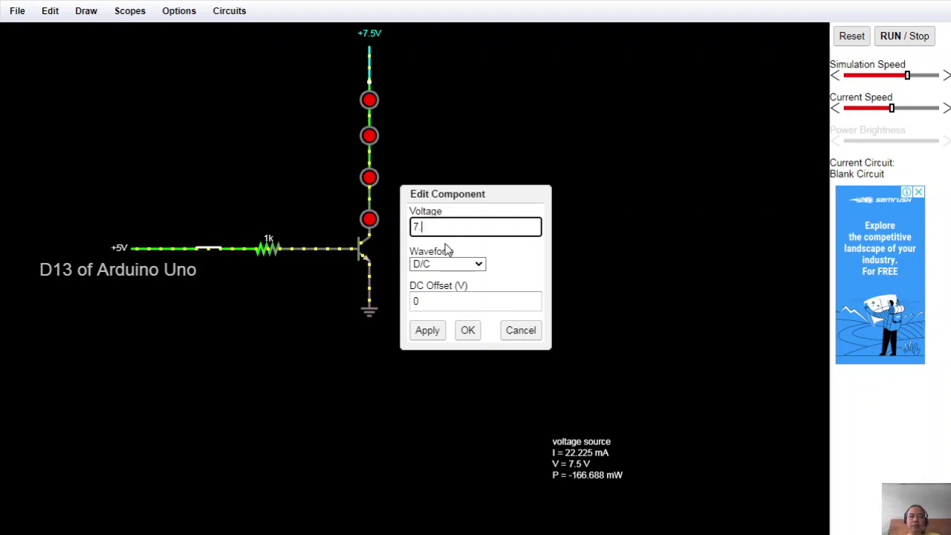
key(BackSpace)
click(468, 331)
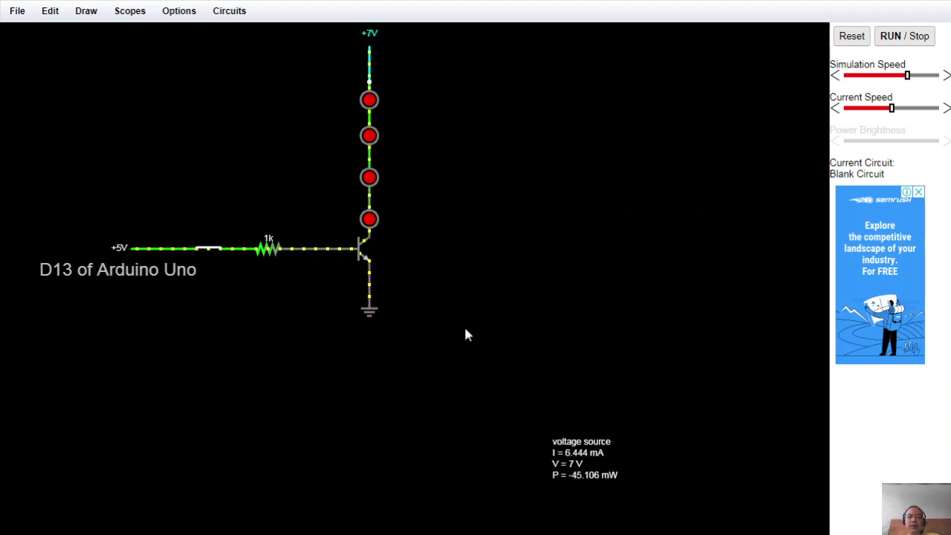
double_click(371, 39)
click(450, 228)
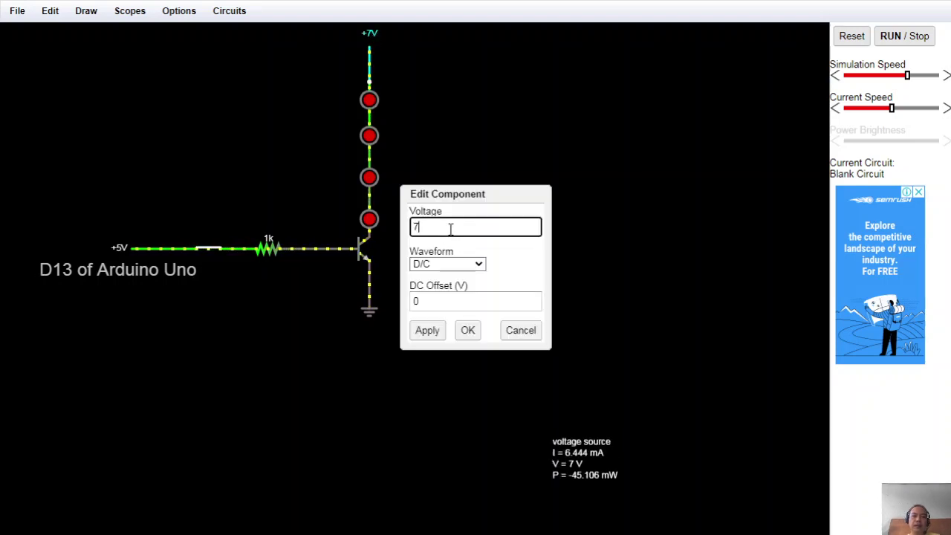
text(.2)
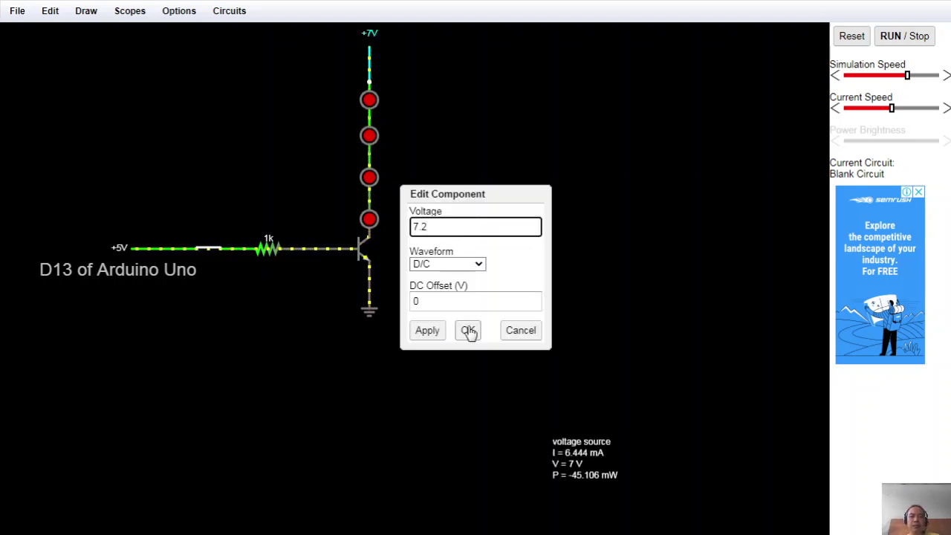
click(469, 331)
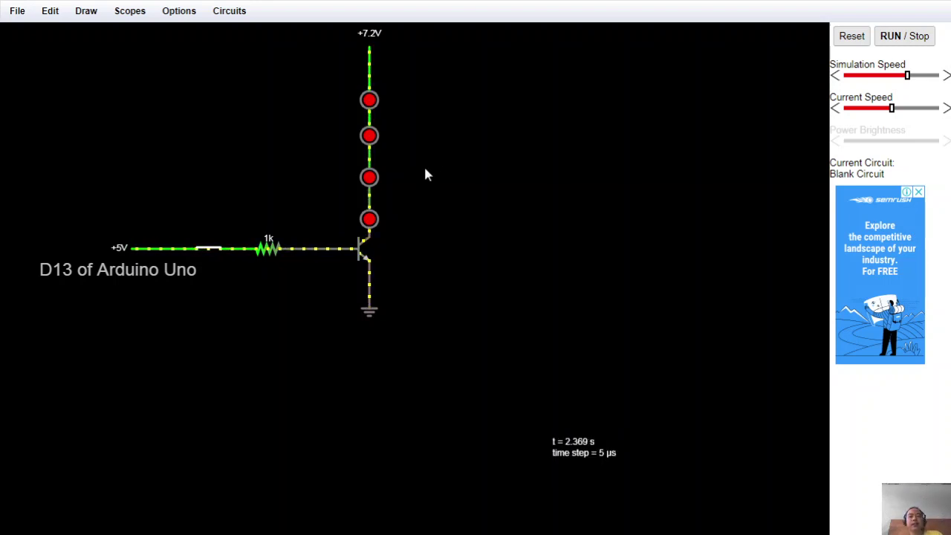
Toggle the SPST switch rapidly several times, ending closed with the LEDs lit
click(216, 251)
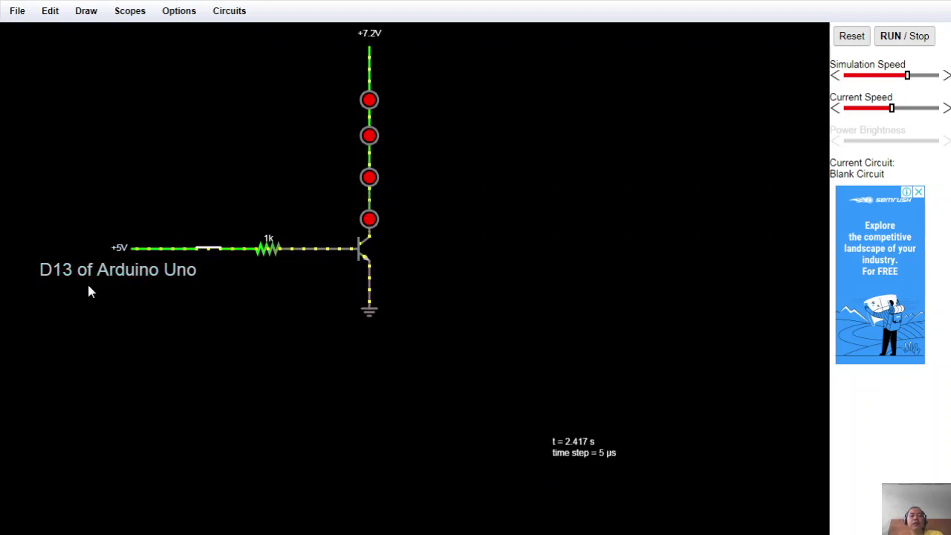
click(212, 251)
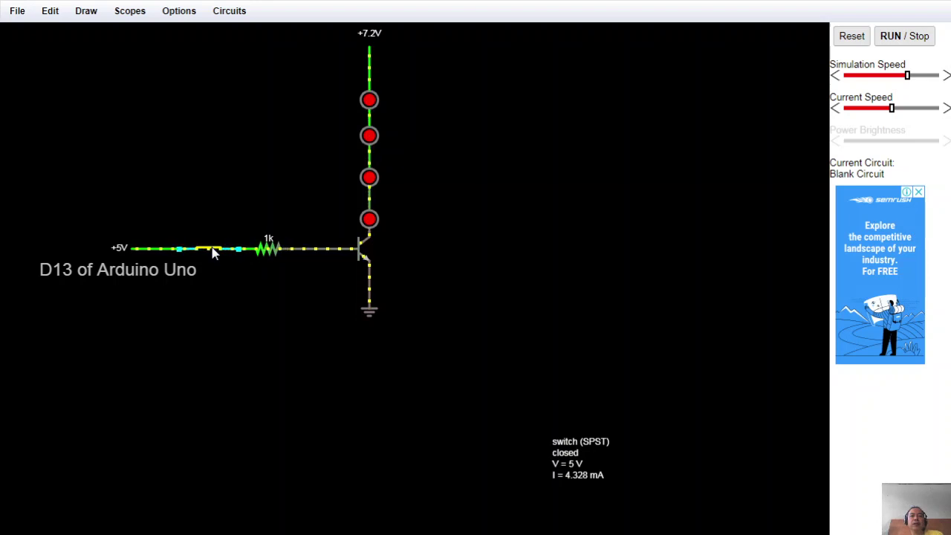
click(212, 251)
click(212, 251)
click(211, 251)
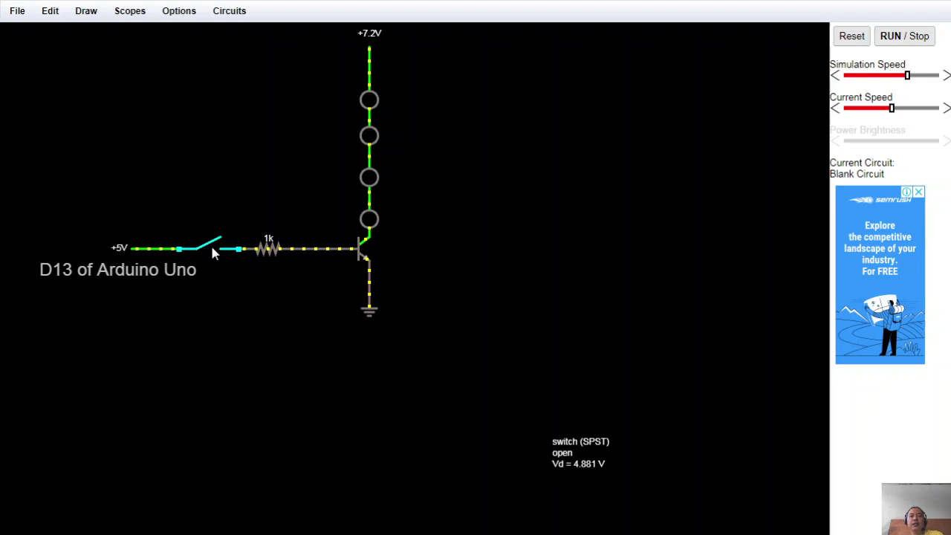
click(212, 251)
click(212, 251)
click(212, 251)
click(212, 251)
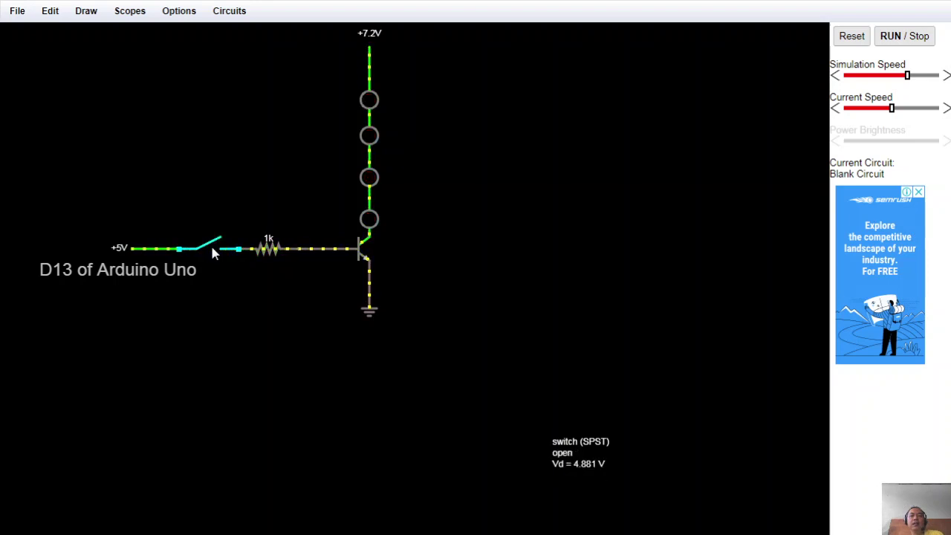
click(212, 252)
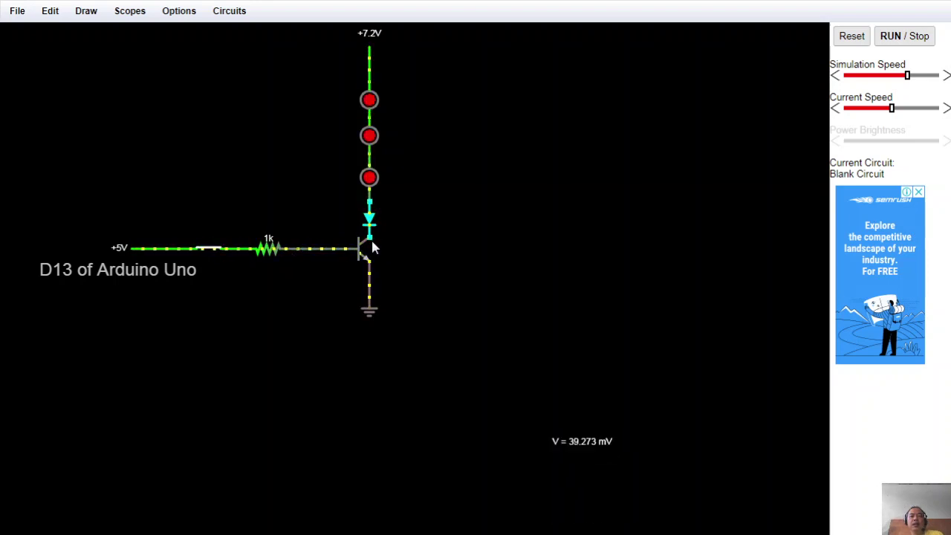
Keep toggling the switch on and off, ending open with all four LEDs dark
mouse_move(367, 253)
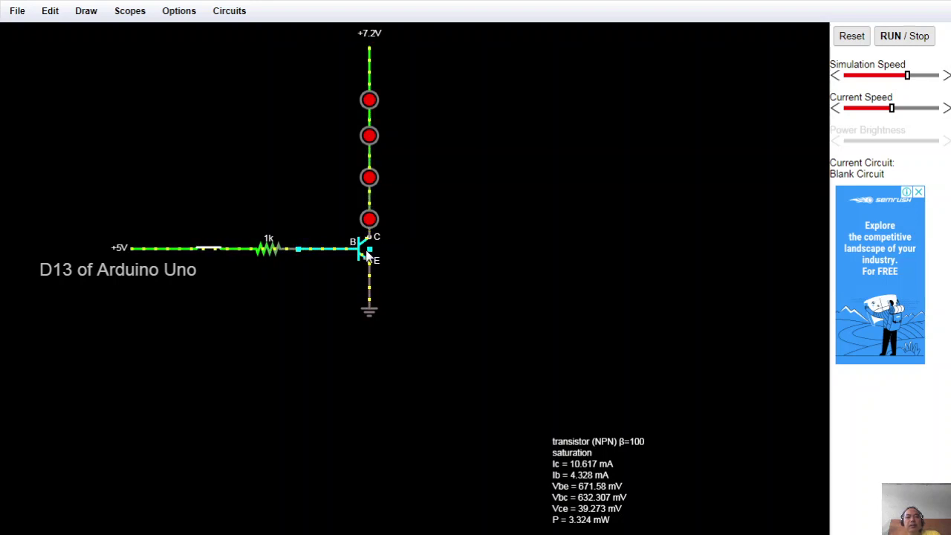
click(214, 252)
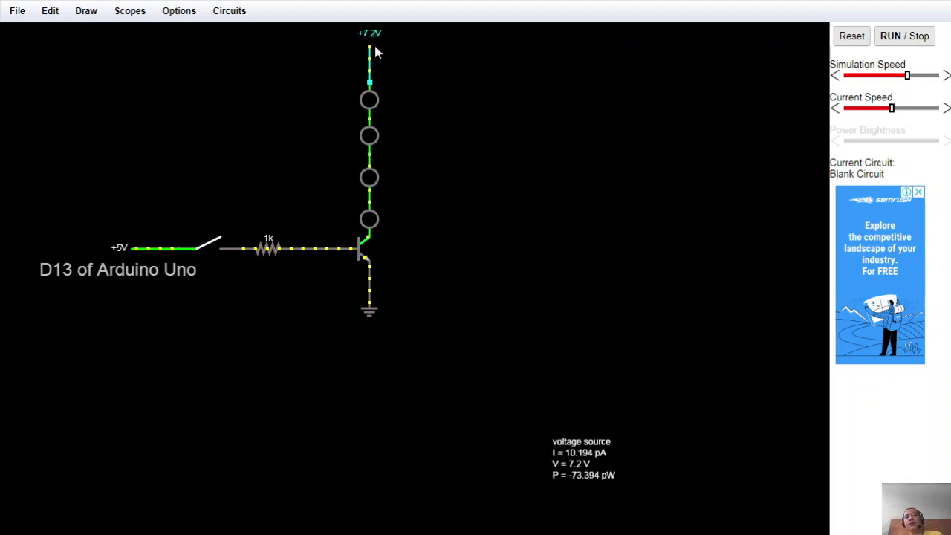
click(215, 249)
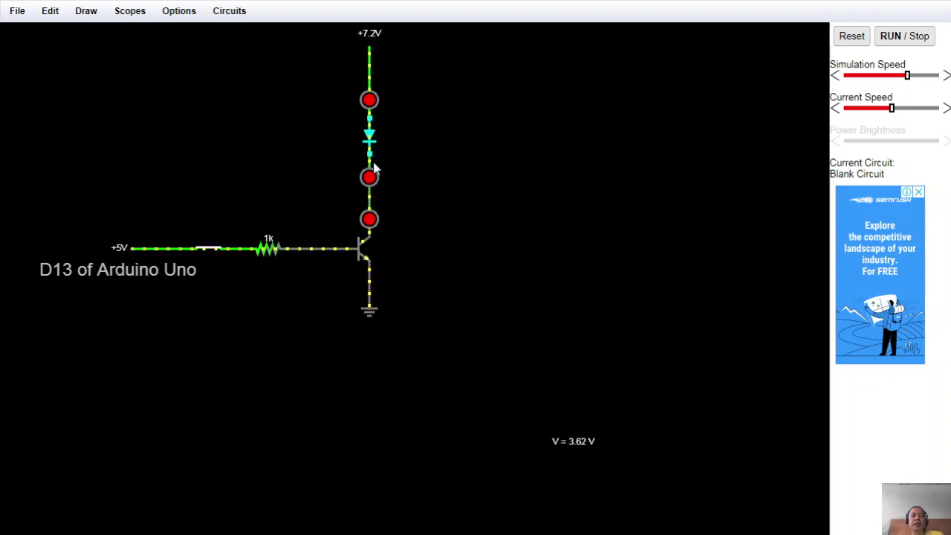
click(213, 250)
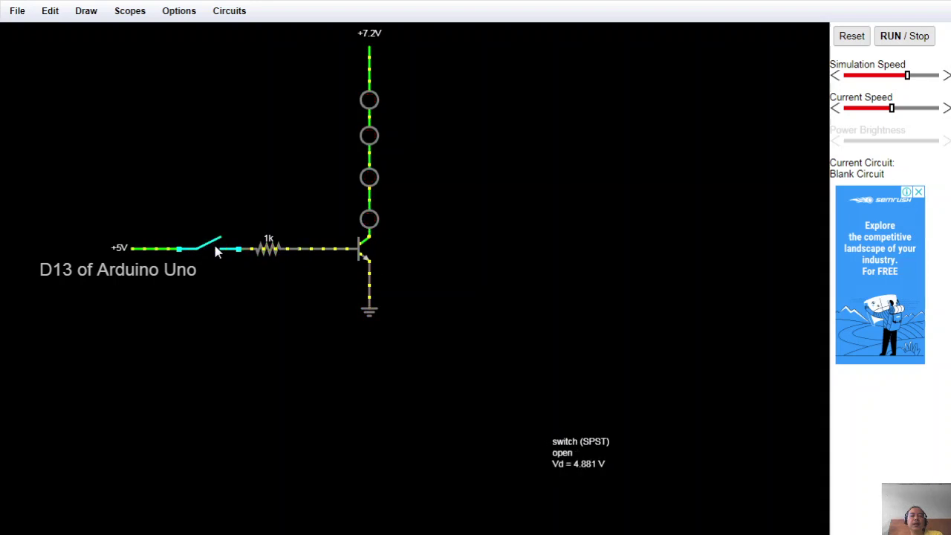
click(215, 251)
click(215, 249)
click(215, 250)
click(215, 250)
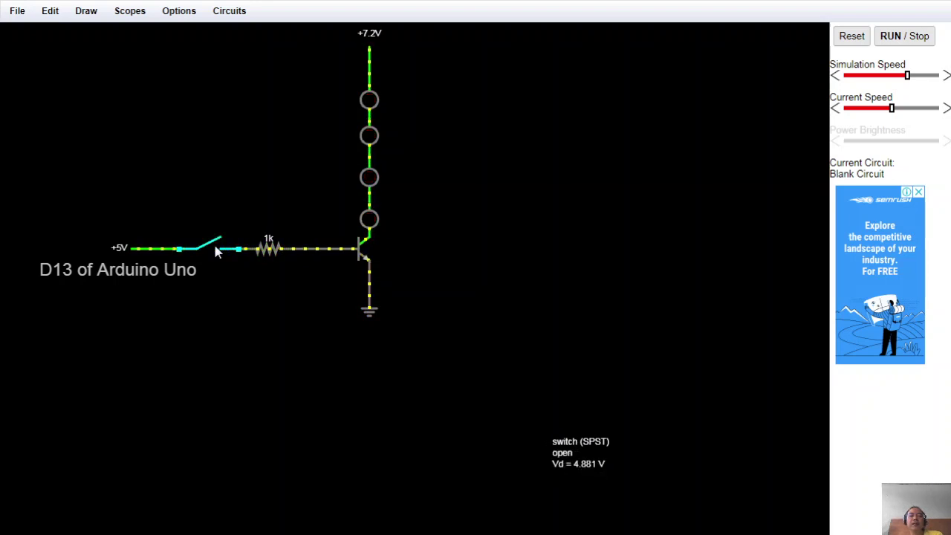
click(215, 250)
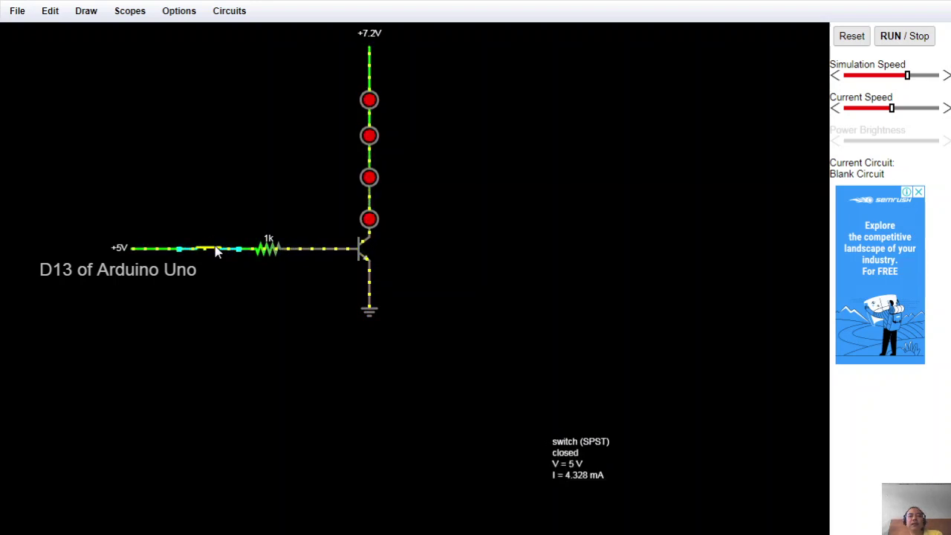
click(215, 250)
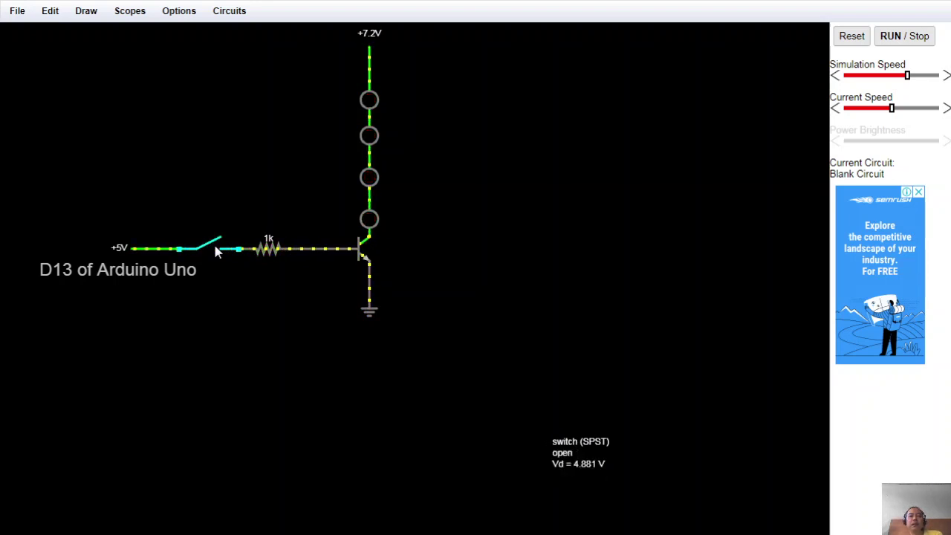
Lower the D13 source voltage from 5 V to 3.3 V
double_click(125, 253)
click(440, 226)
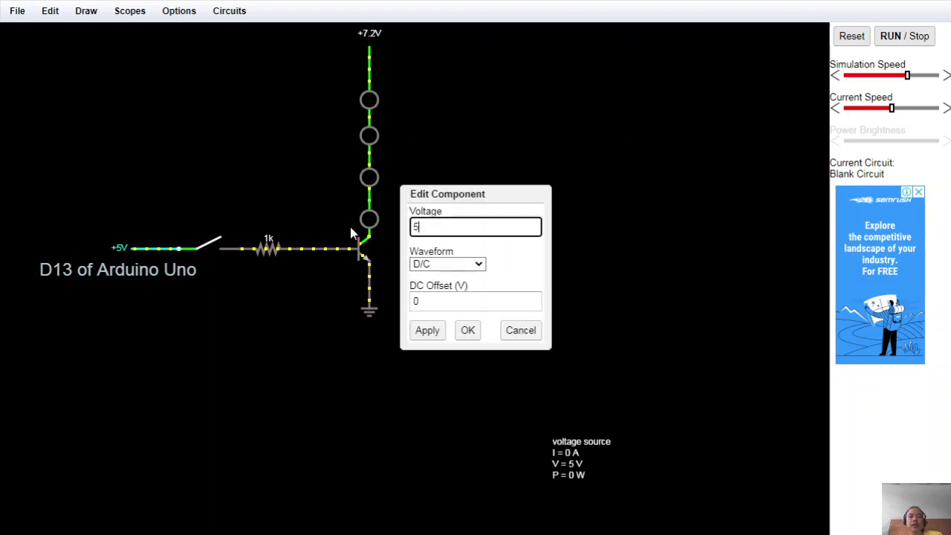
key(BackSpace)
text(3.3)
click(468, 331)
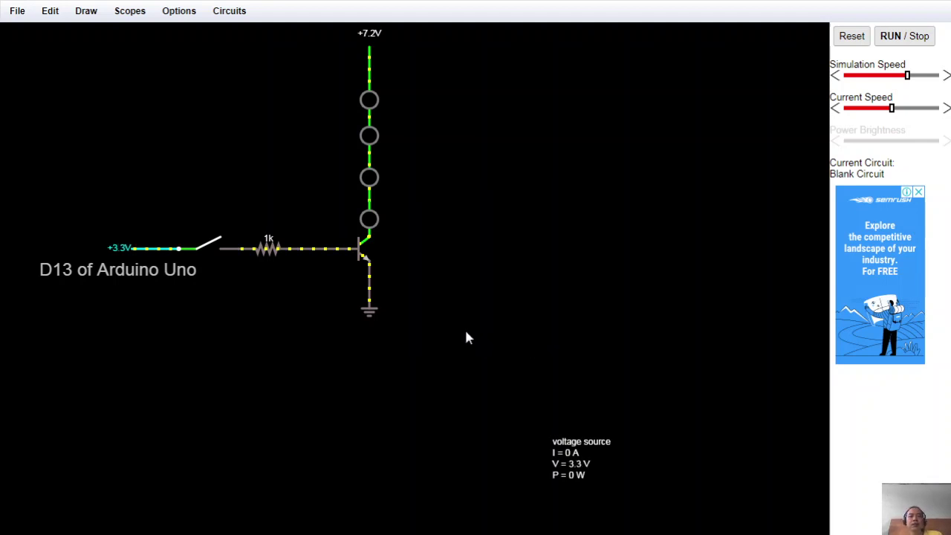
Test the 3.3 V drive by toggling the switch repeatedly, leaving it open
click(215, 248)
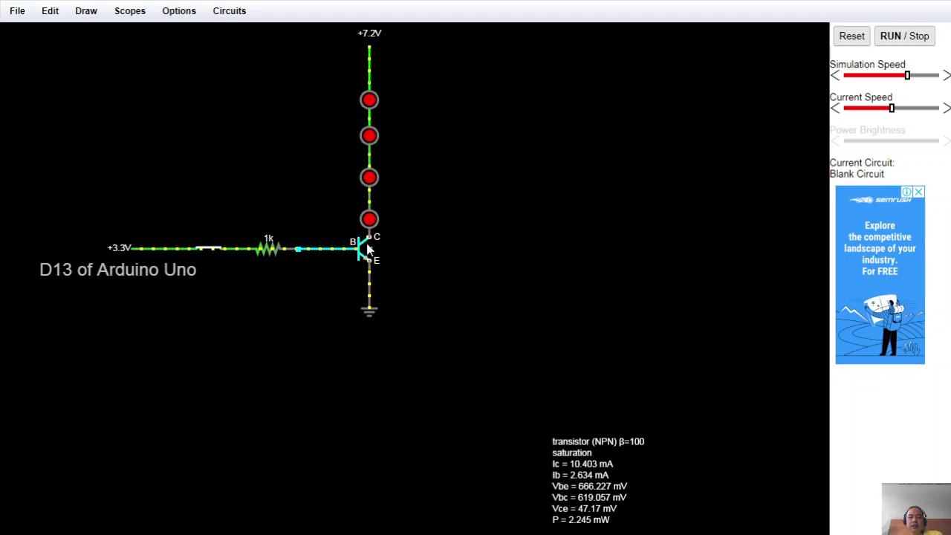
click(212, 246)
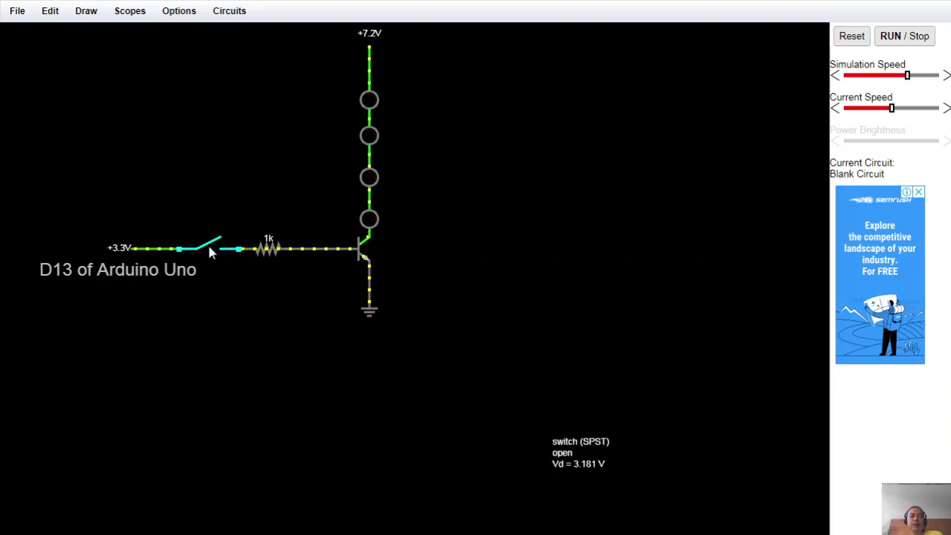
click(212, 248)
click(210, 251)
click(210, 251)
click(210, 251)
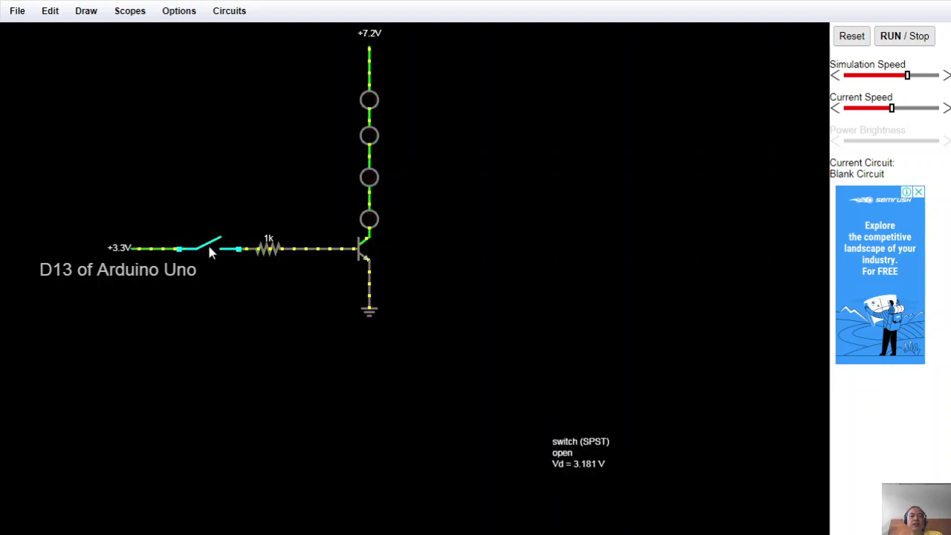
click(211, 251)
click(210, 251)
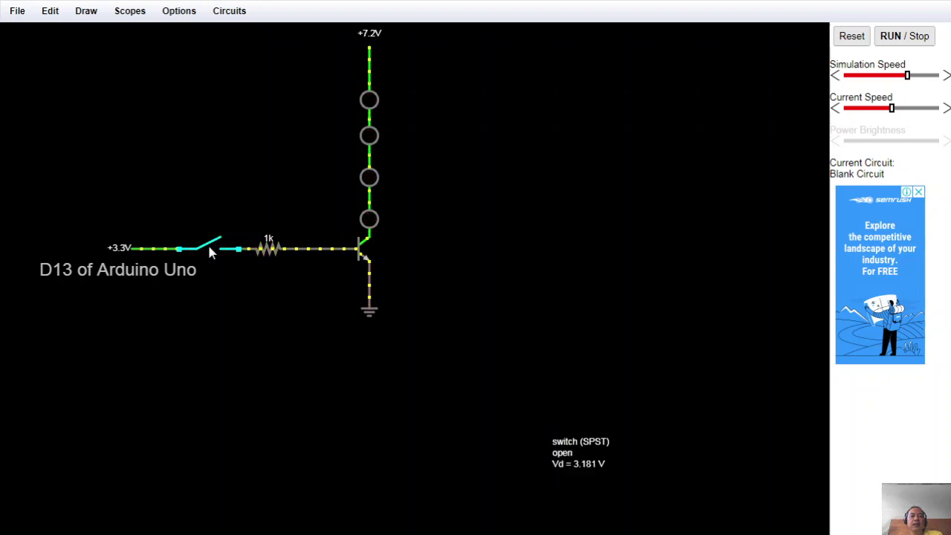
Change the D13 source voltage from 3.3 V to 2 V
double_click(125, 255)
click(461, 226)
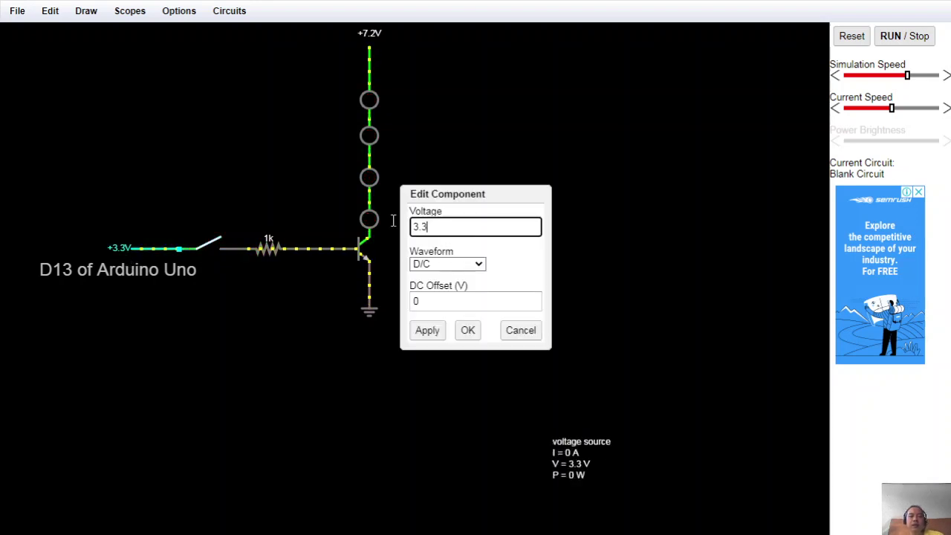
key(BackSpace)
key(BackSpace)
key(BackSpace)
text(2)
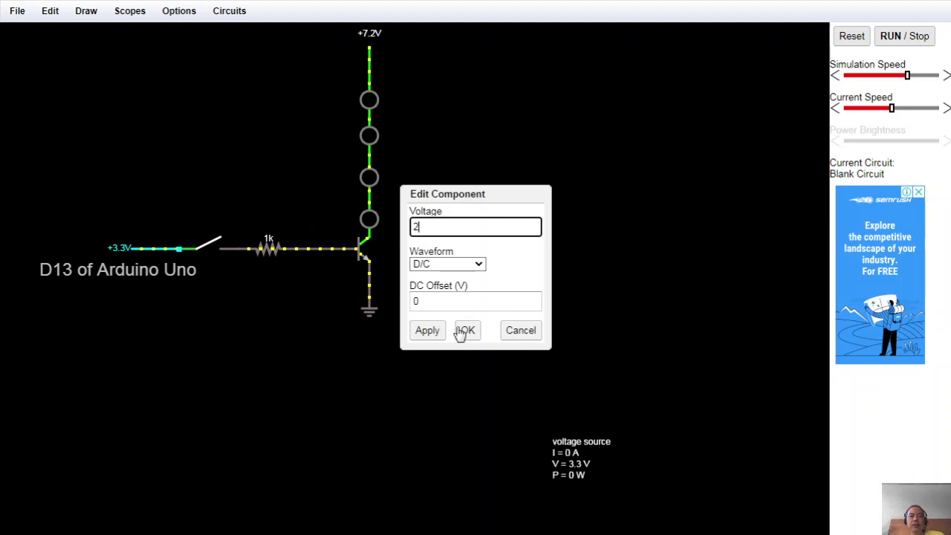
click(469, 331)
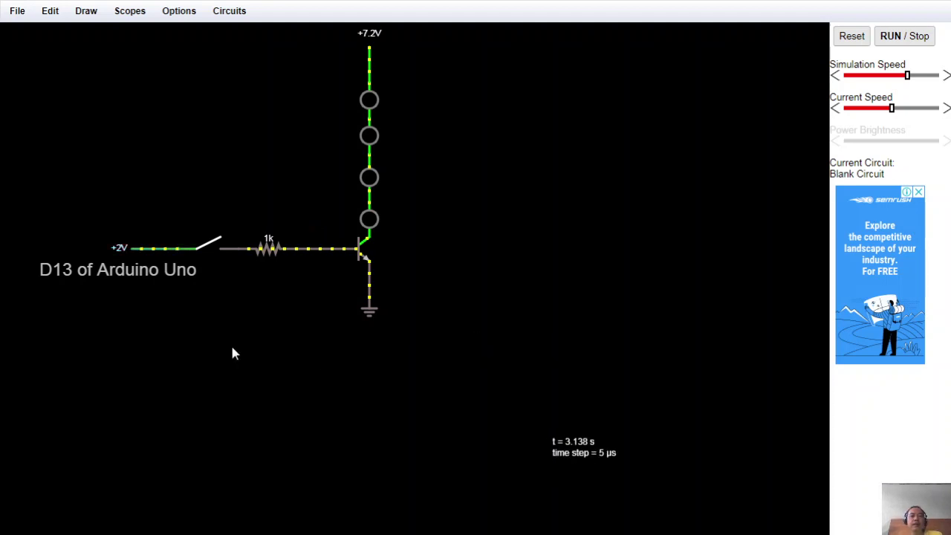
click(192, 246)
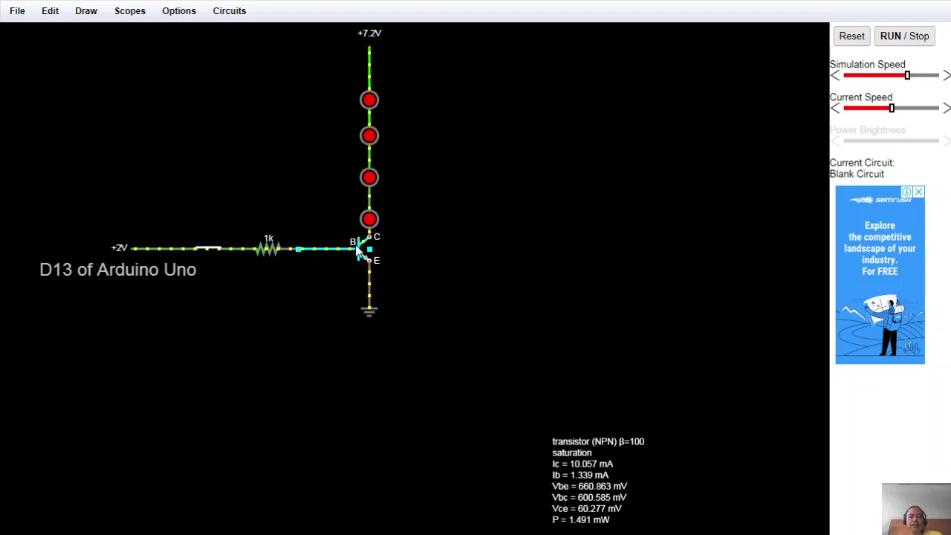
click(214, 254)
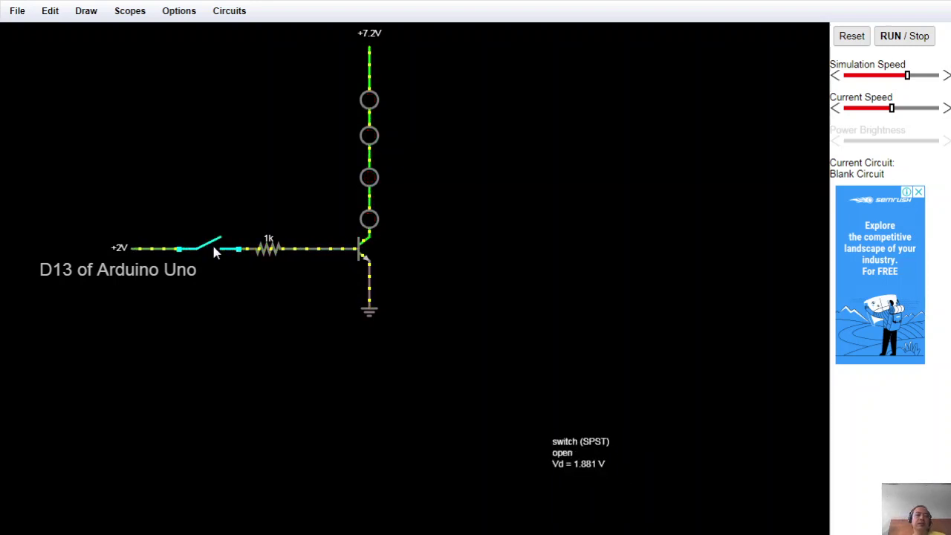